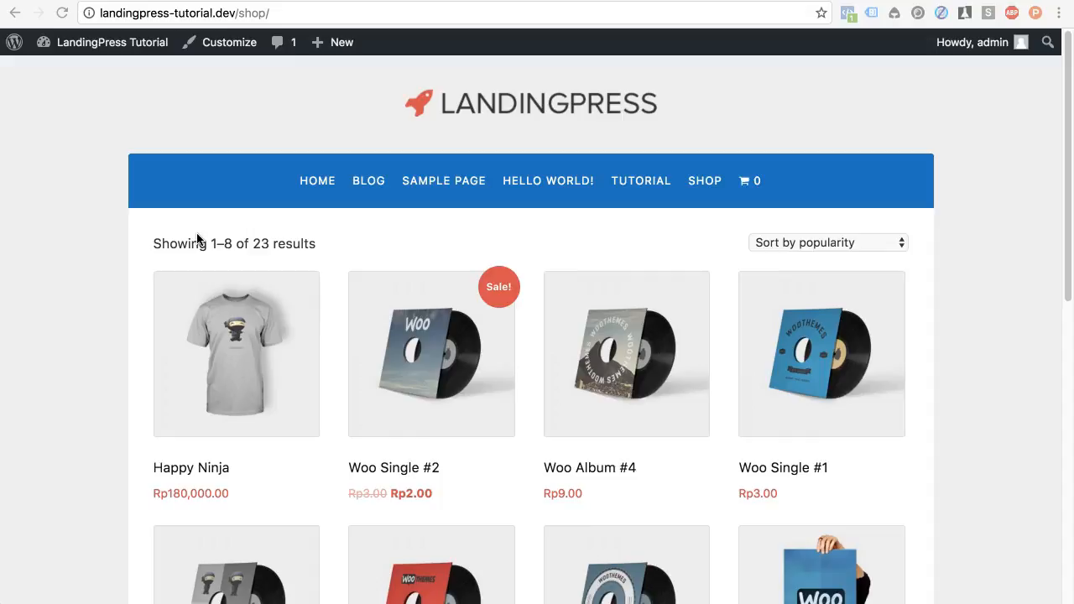
Step: Open WooCommerce's product display settings in the WordPress admin and go to the product image sizes
click(201, 242)
click(211, 321)
click(496, 12)
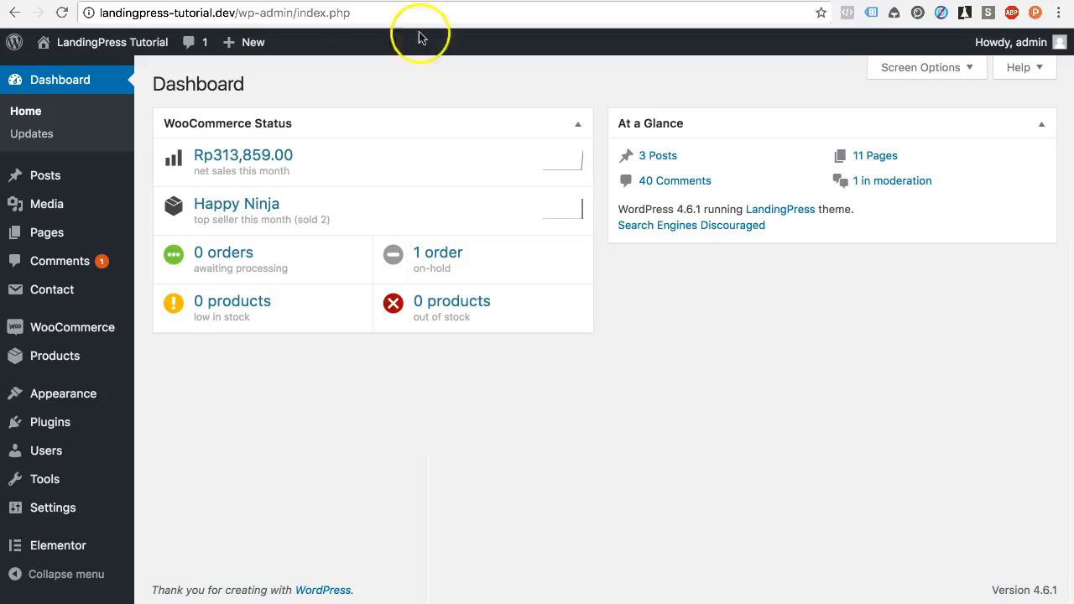
mouse_move(111, 334)
click(190, 397)
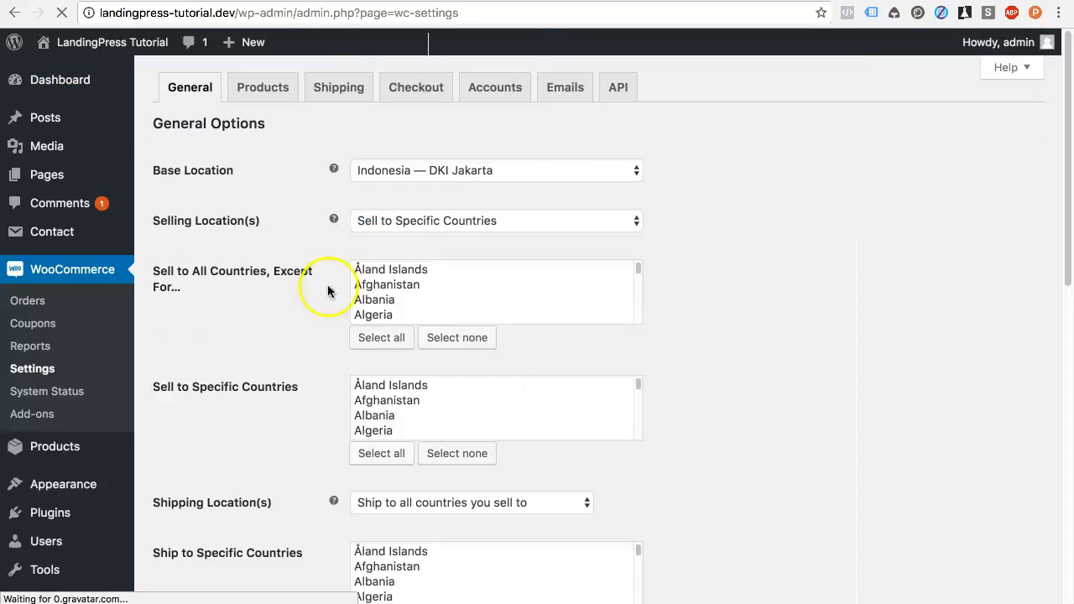
click(263, 91)
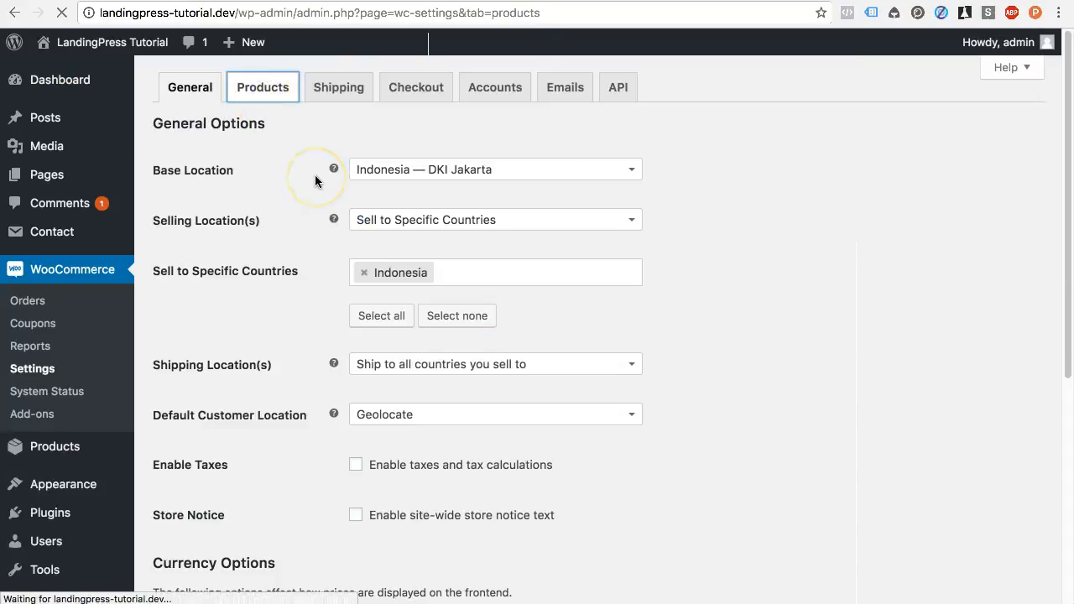
click(223, 120)
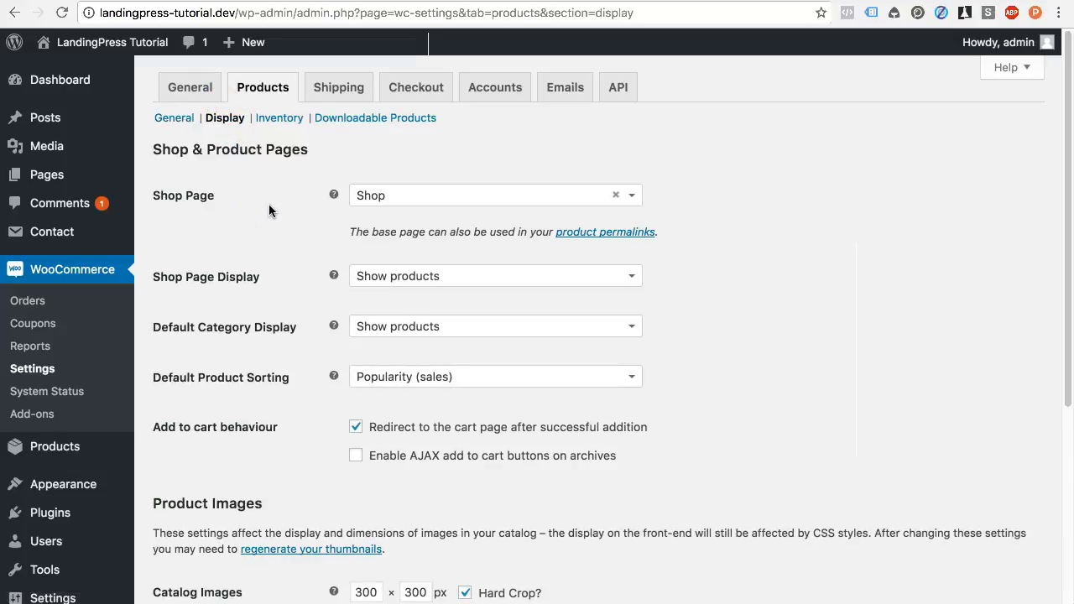
scroll(245, 365, down, 5)
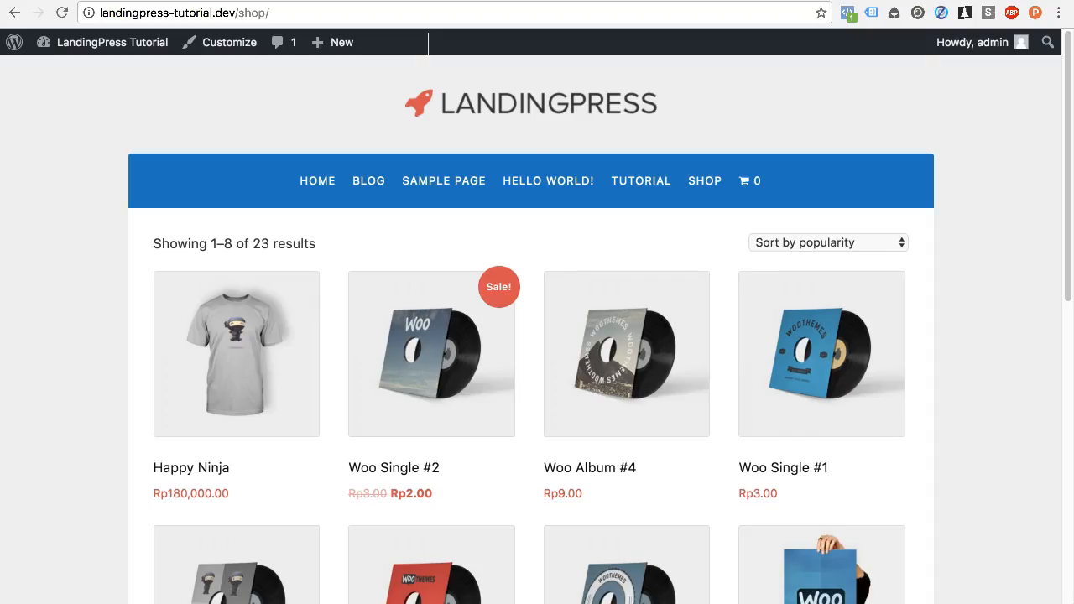
Step: Turn off hard cropping for the single product image
click(198, 307)
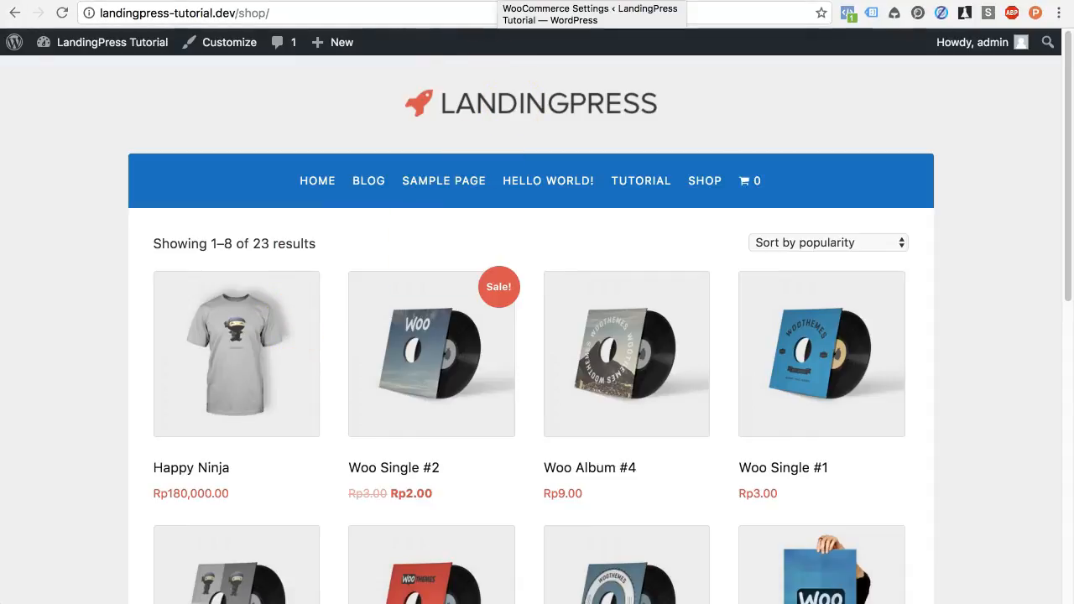
click(497, 1)
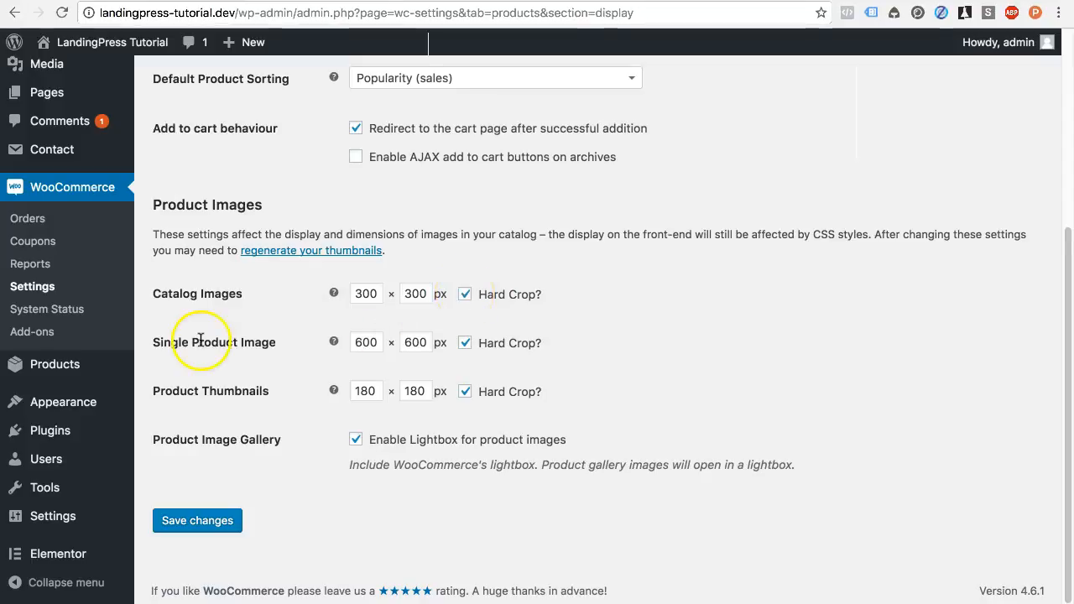
click(466, 342)
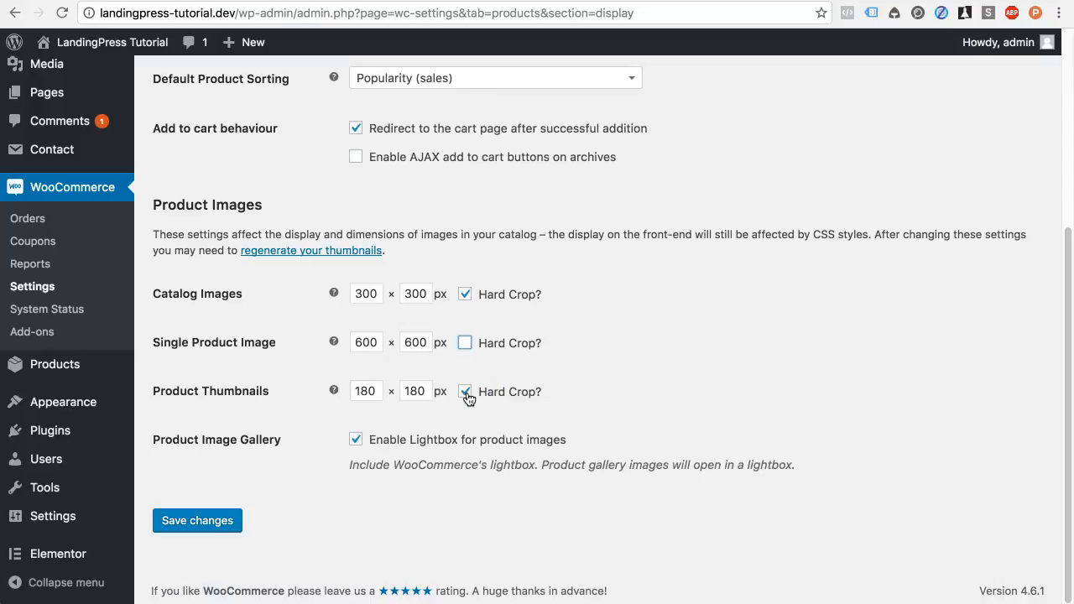
click(576, 391)
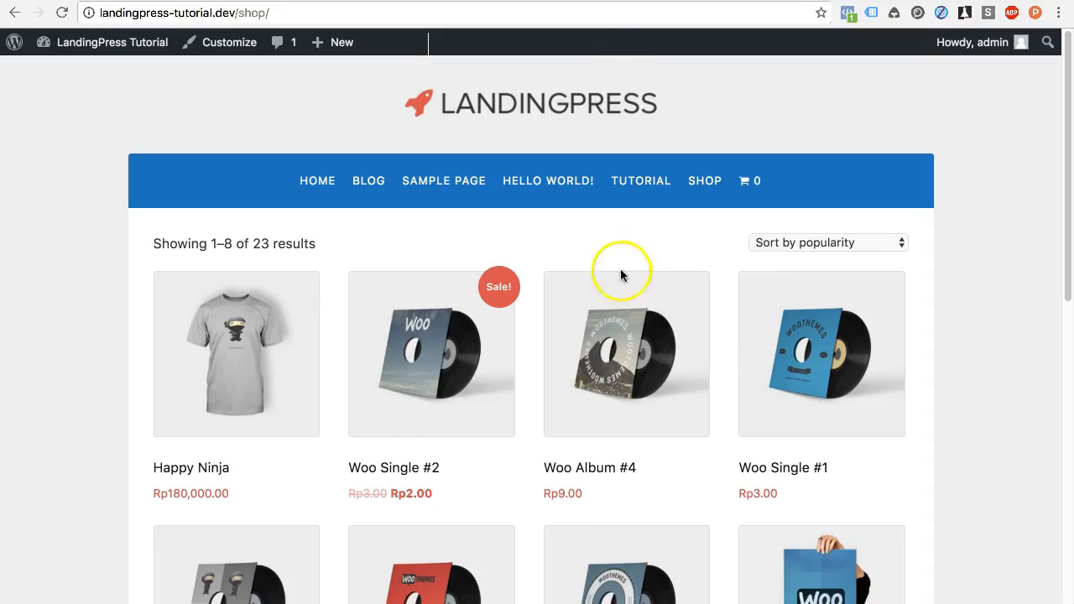
Step: Check the shop's product grid and set the catalog image size to 198 × 198 px
scroll(625, 290, down, 2)
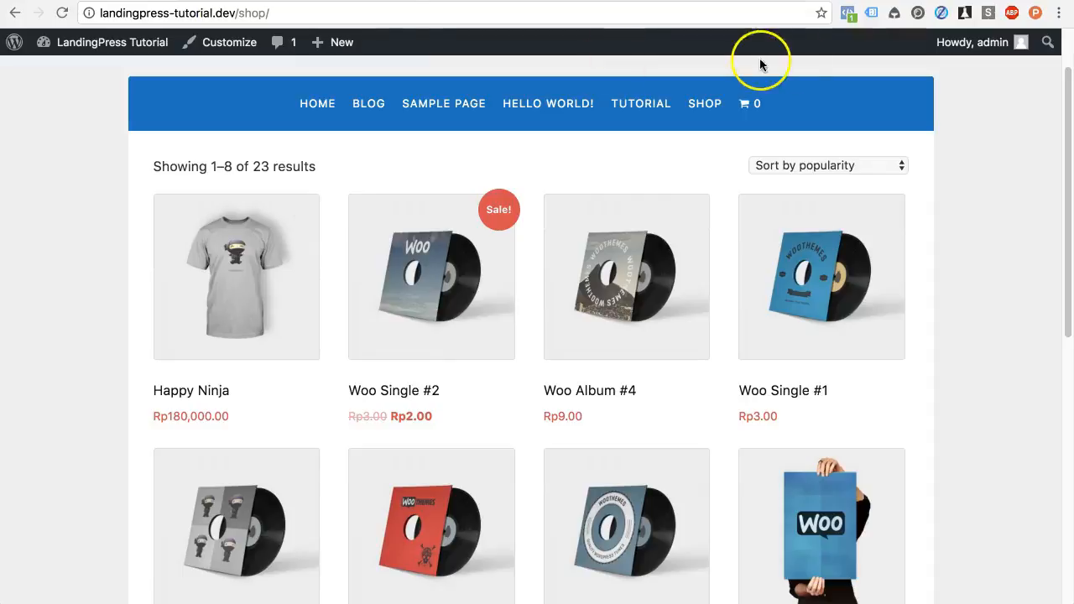
scroll(758, 113, up, 2)
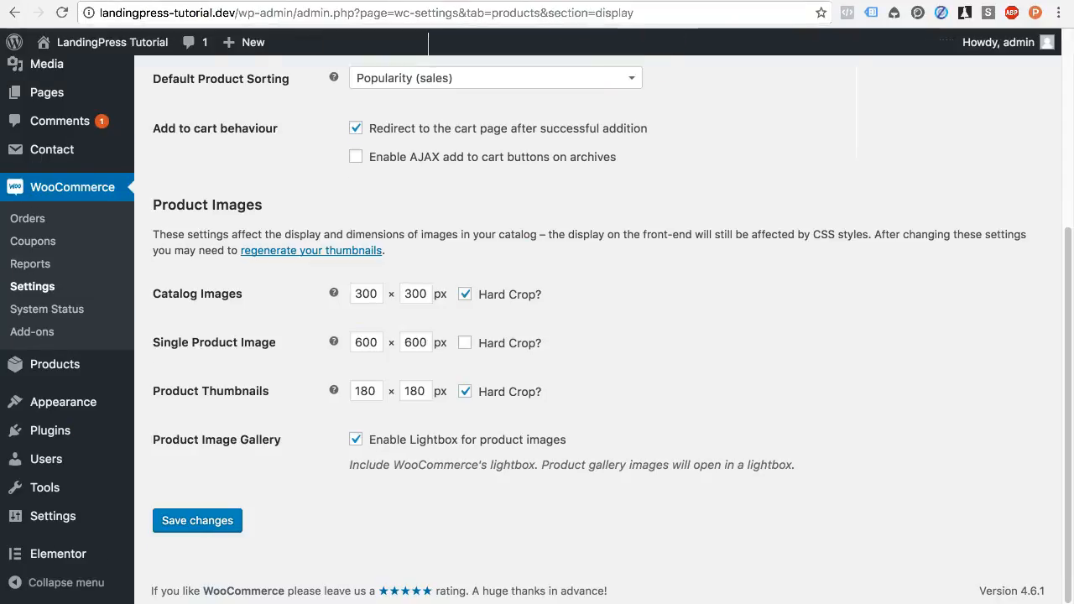
click(369, 294)
drag(372, 293, 352, 294)
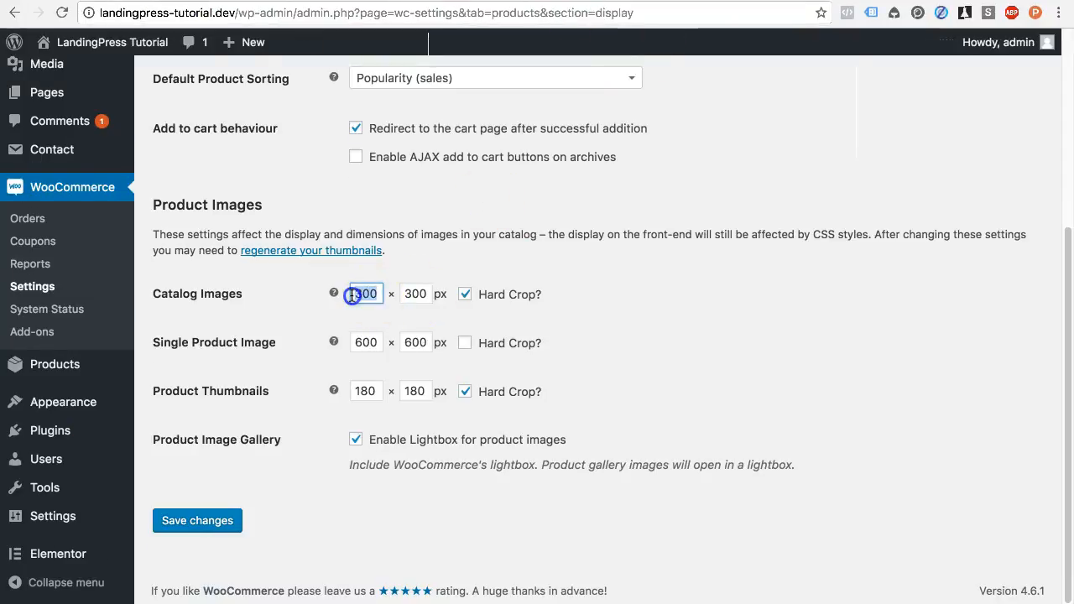
text(198)
key(Tab)
text(198)
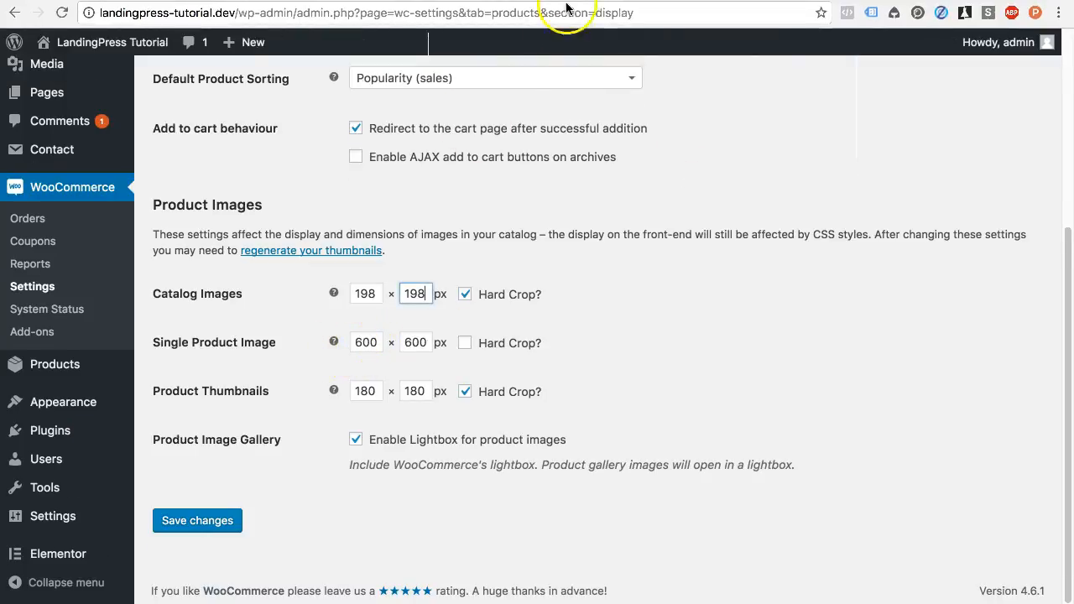
Step: Set the single product image size to 432 × 999 px
click(364, 341)
double_click(355, 341)
text(432)
drag(406, 343, 438, 341)
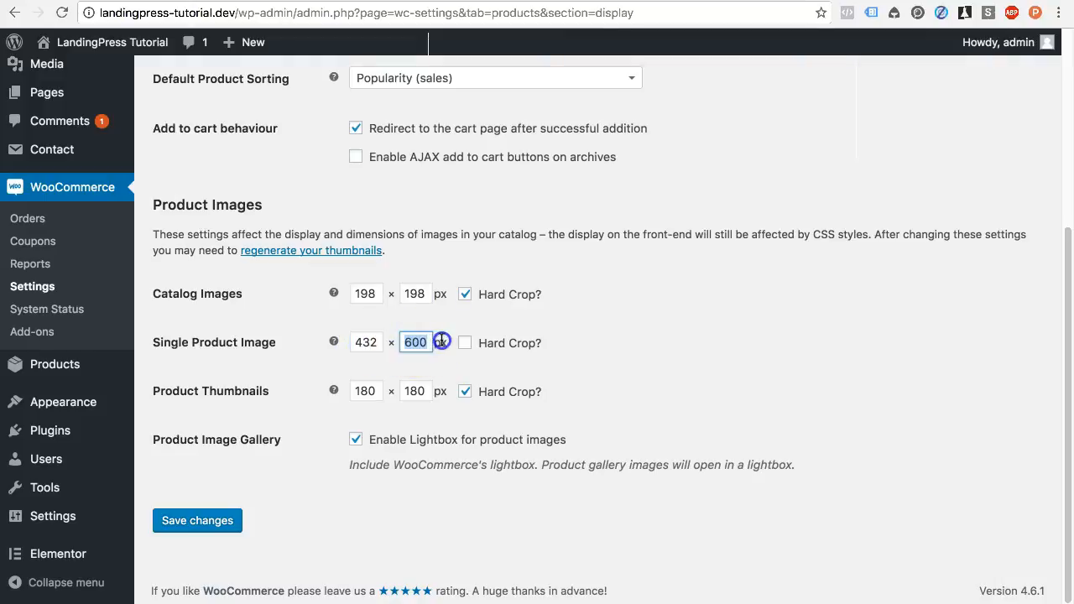
text(999)
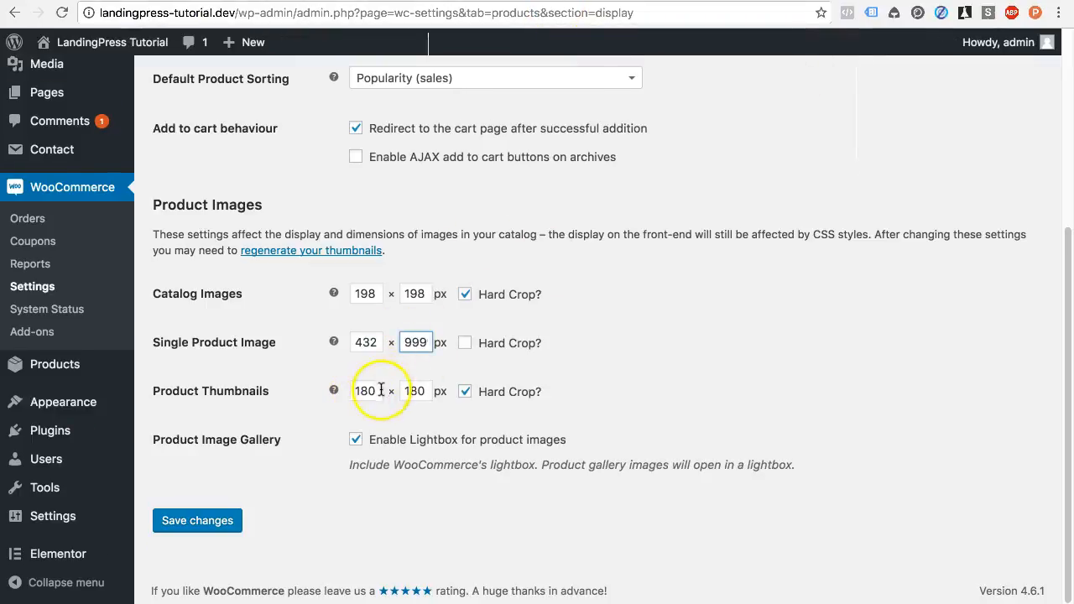
Step: Set the product thumbnail size to 133 × 133 px and save the display settings
drag(379, 391, 349, 391)
text(133)
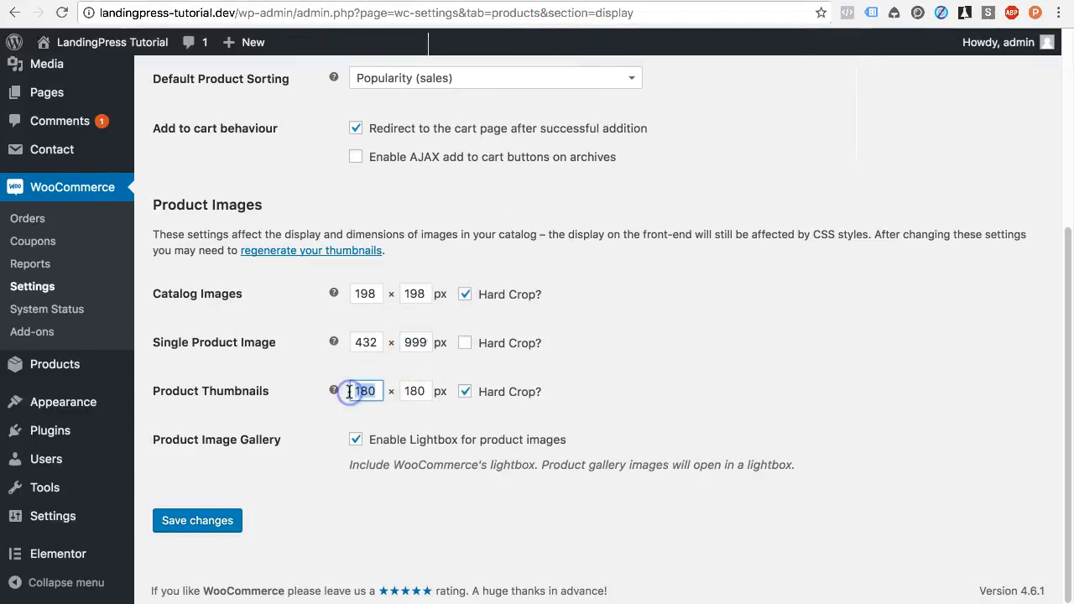
drag(425, 391, 408, 391)
text(133)
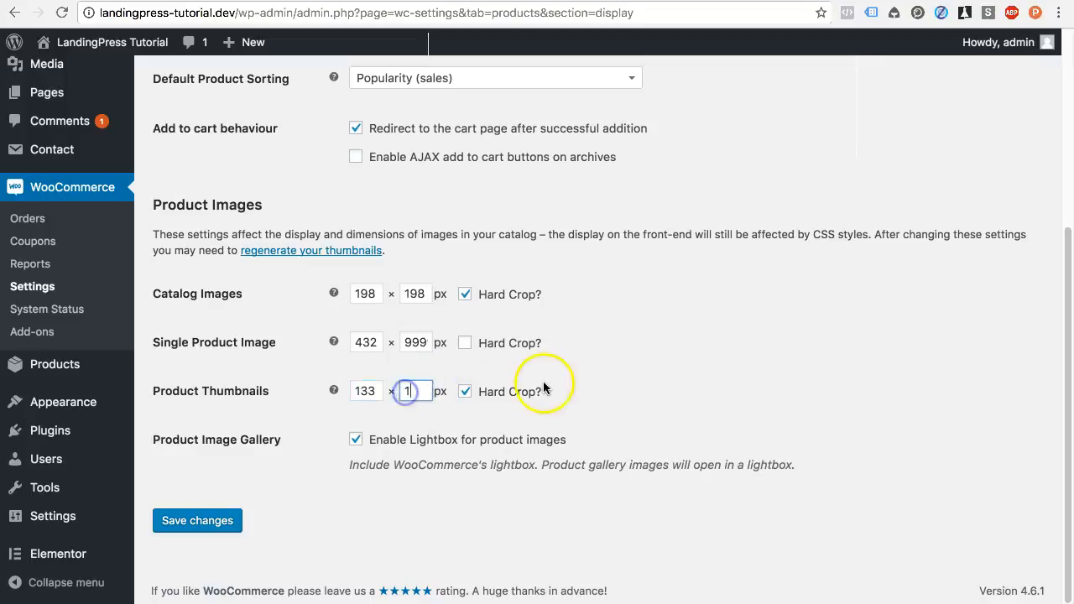
click(193, 529)
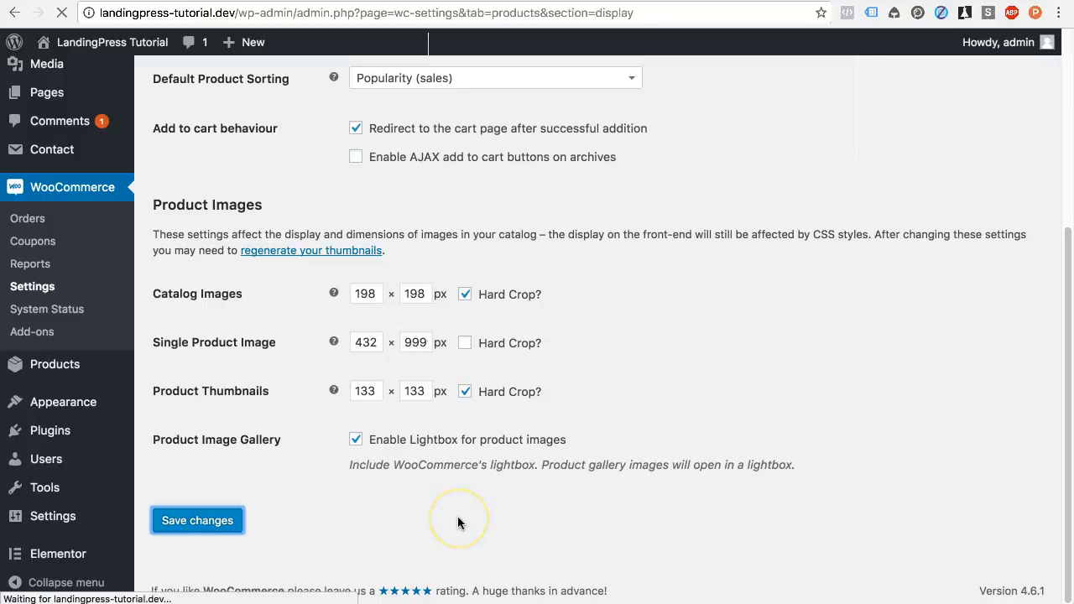
Step: Set the catalog image height to 275 px for portrait product pictures
scroll(457, 518, down, 5)
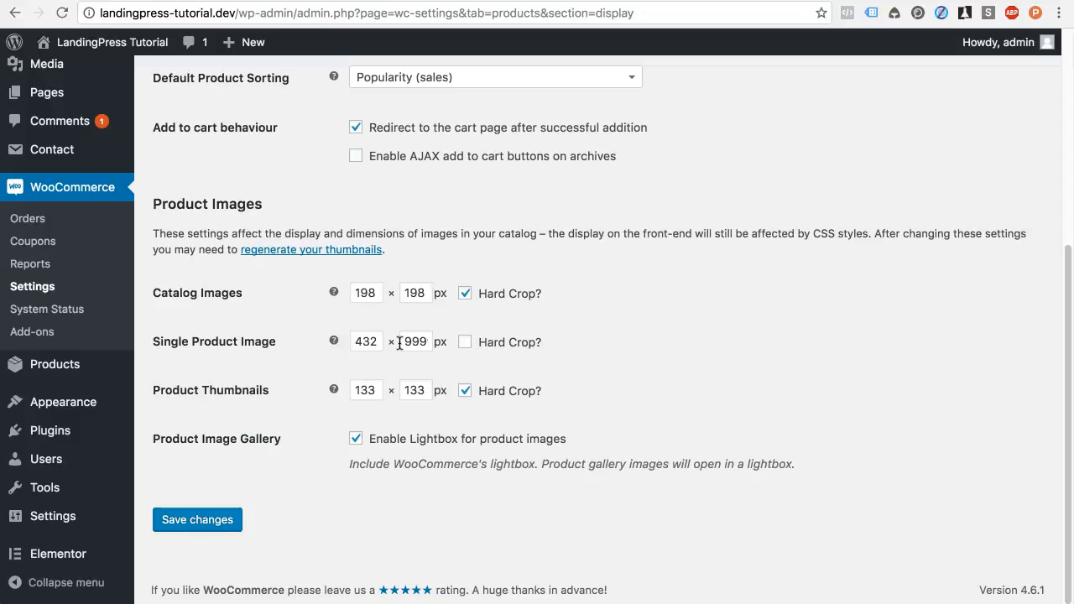
double_click(417, 293)
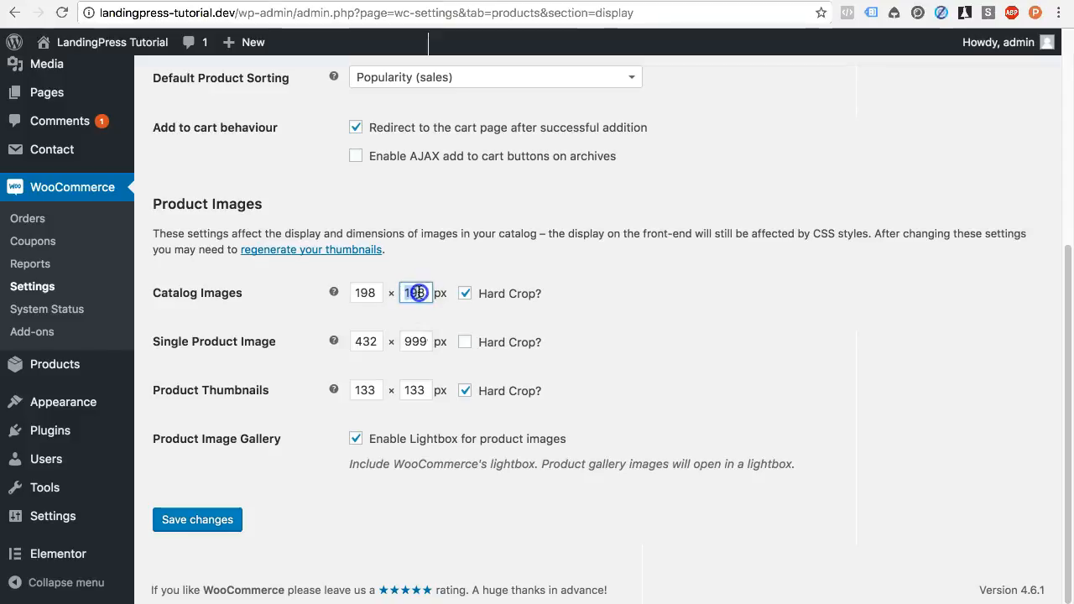
text(27)
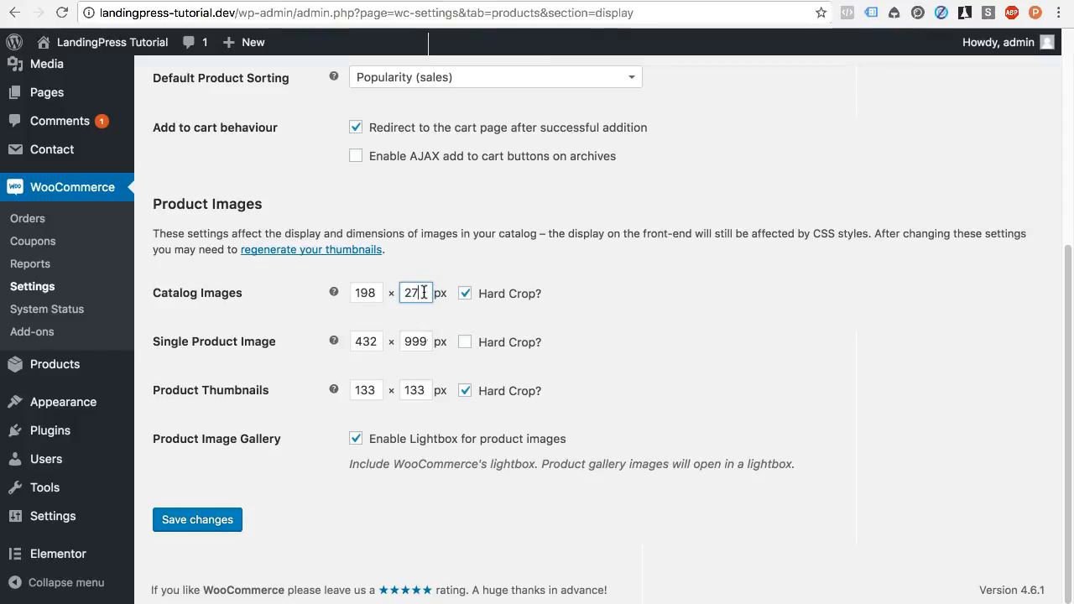
text(5)
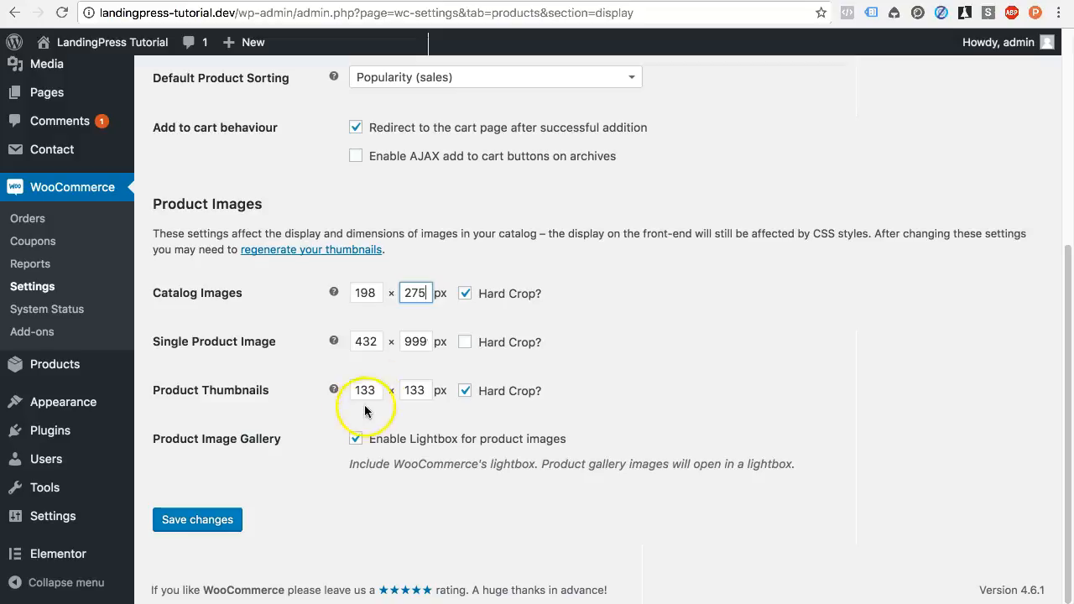
Step: Set the product thumbnail height to 200 px and save the display settings
click(417, 390)
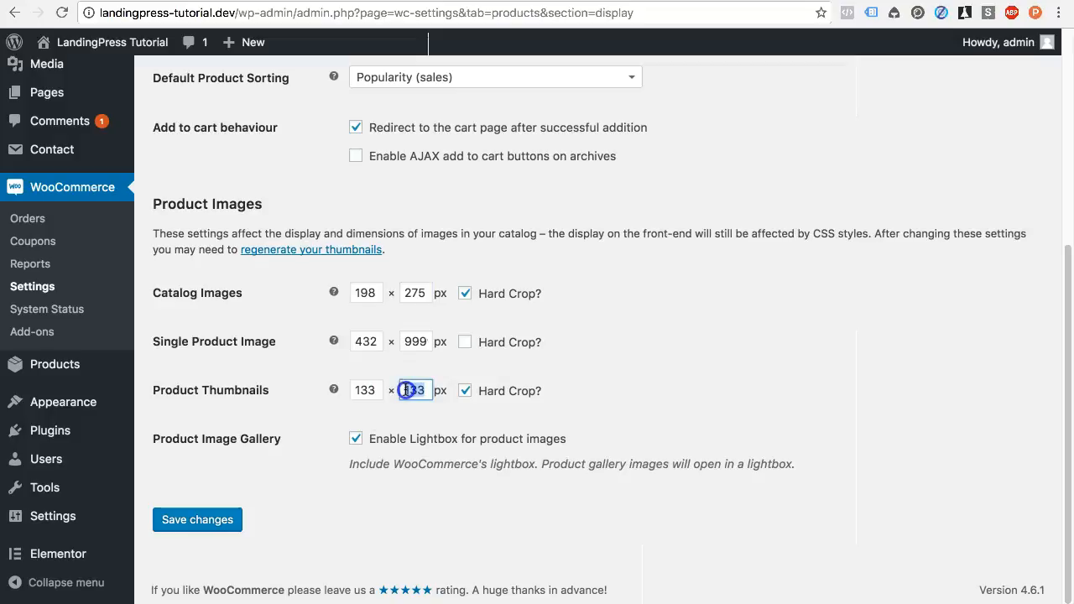
double_click(410, 392)
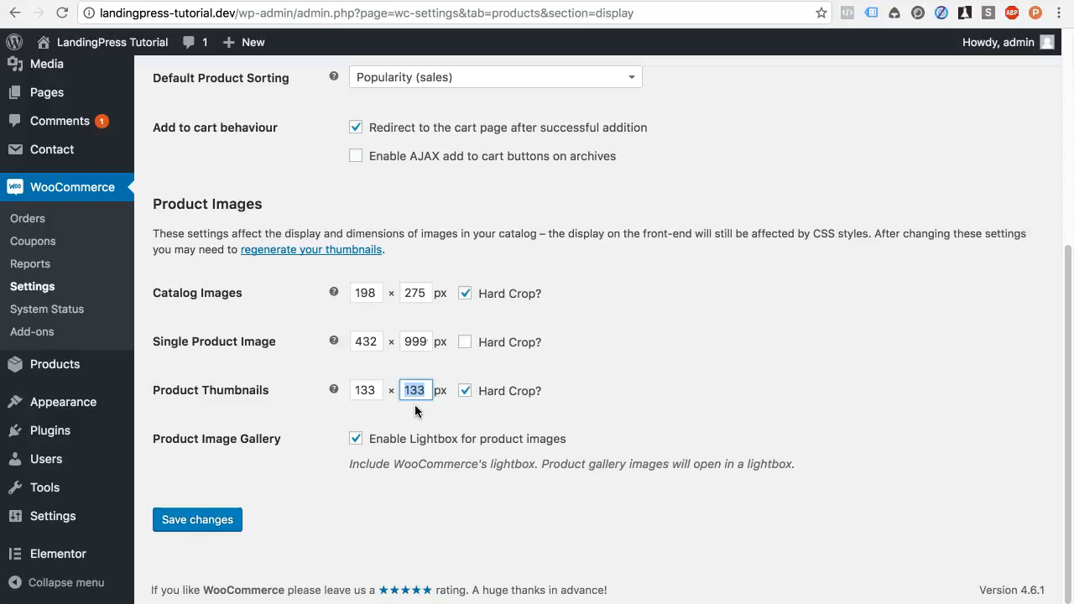
text(200)
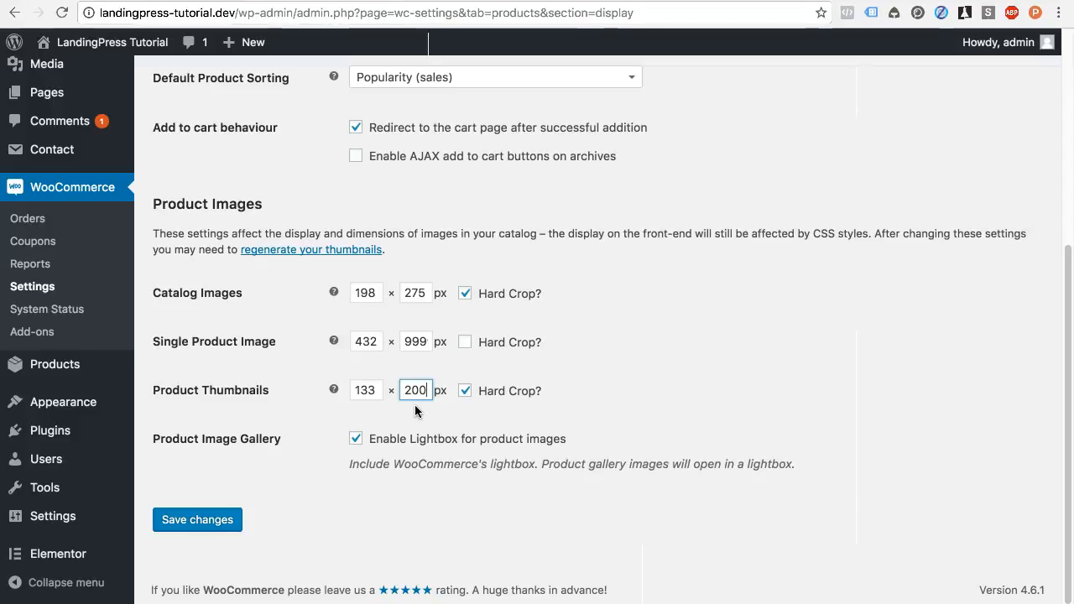
click(198, 519)
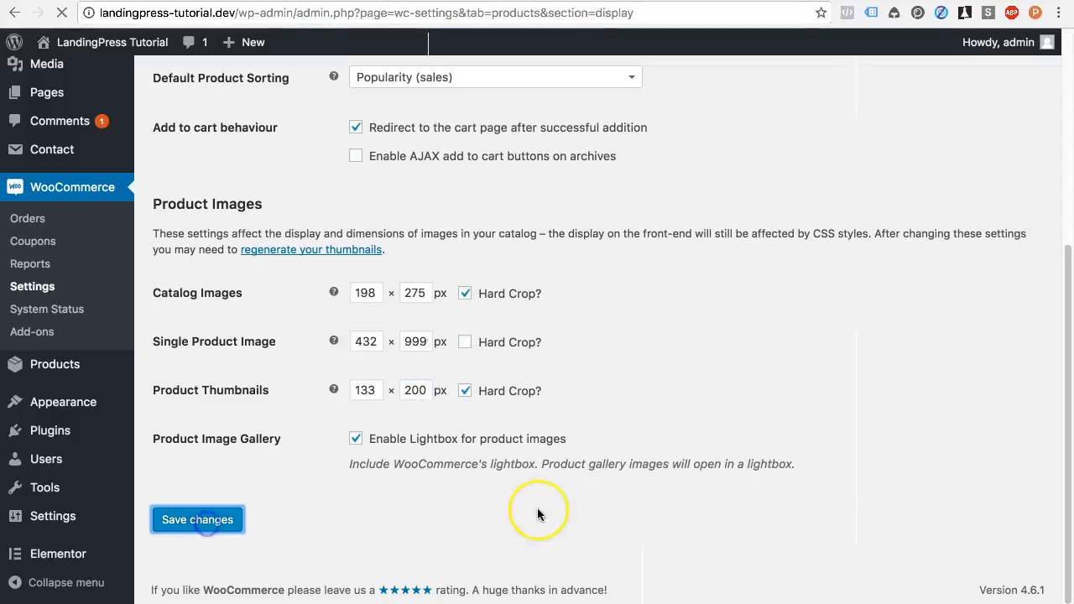
Step: Check the saved image sizes and reload the shop page to examine the product images
scroll(537, 514, down, 3)
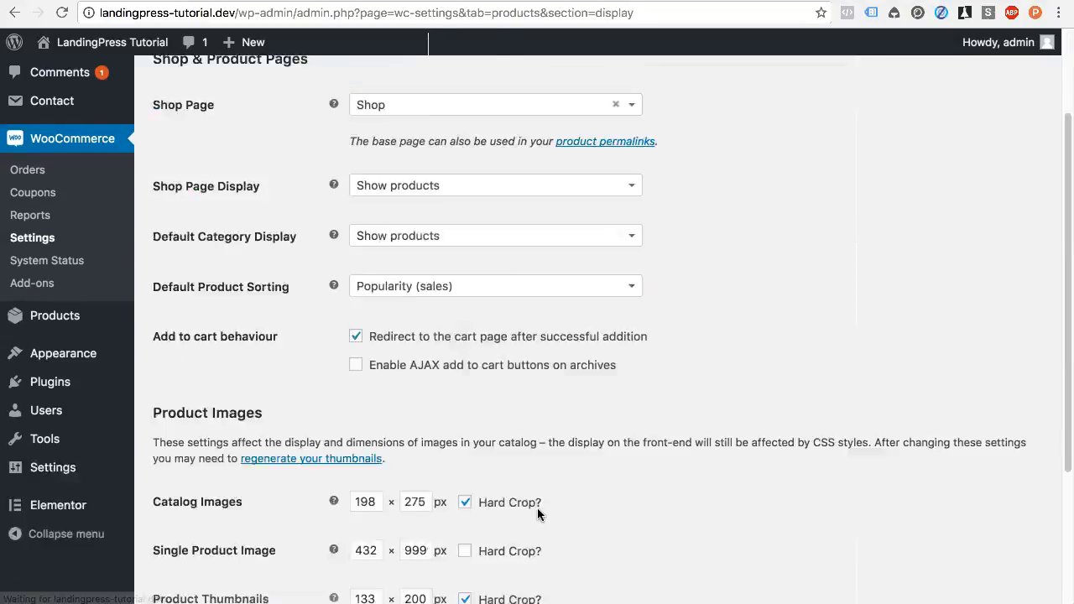
scroll(538, 514, down, 4)
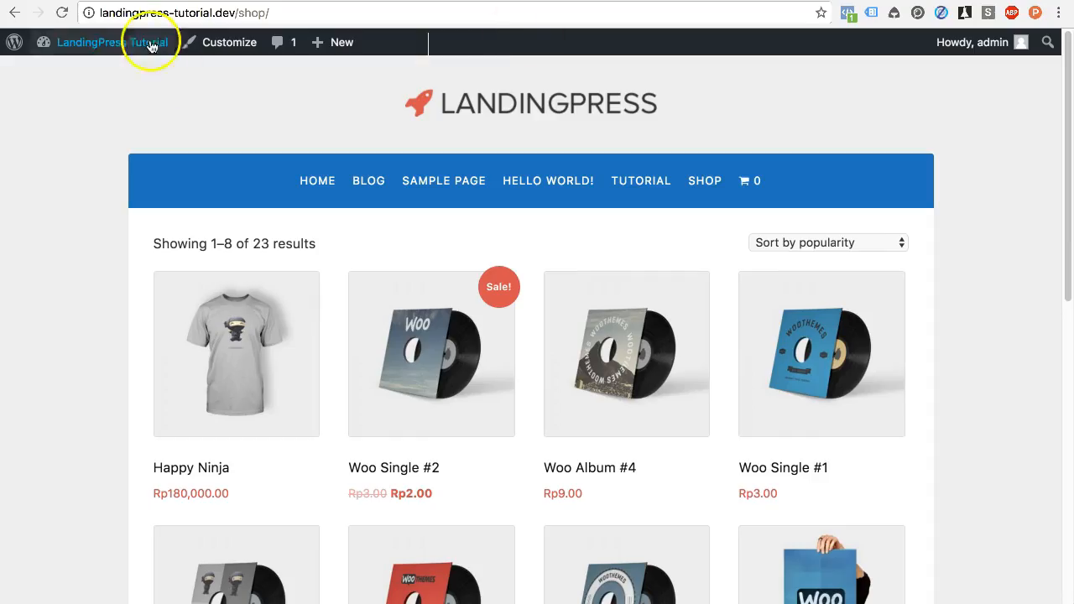
click(61, 13)
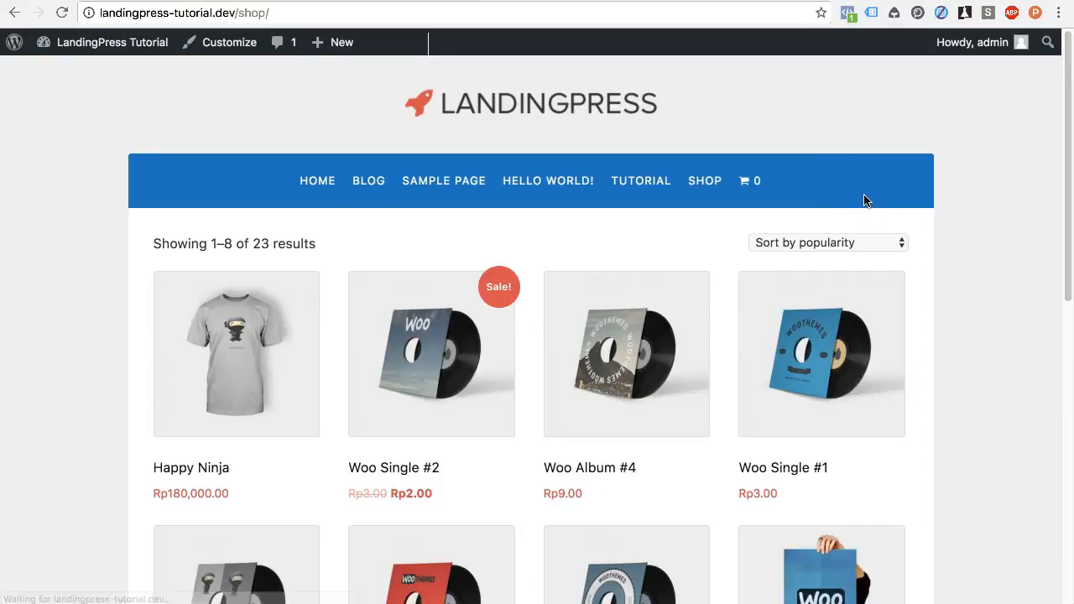
click(744, 163)
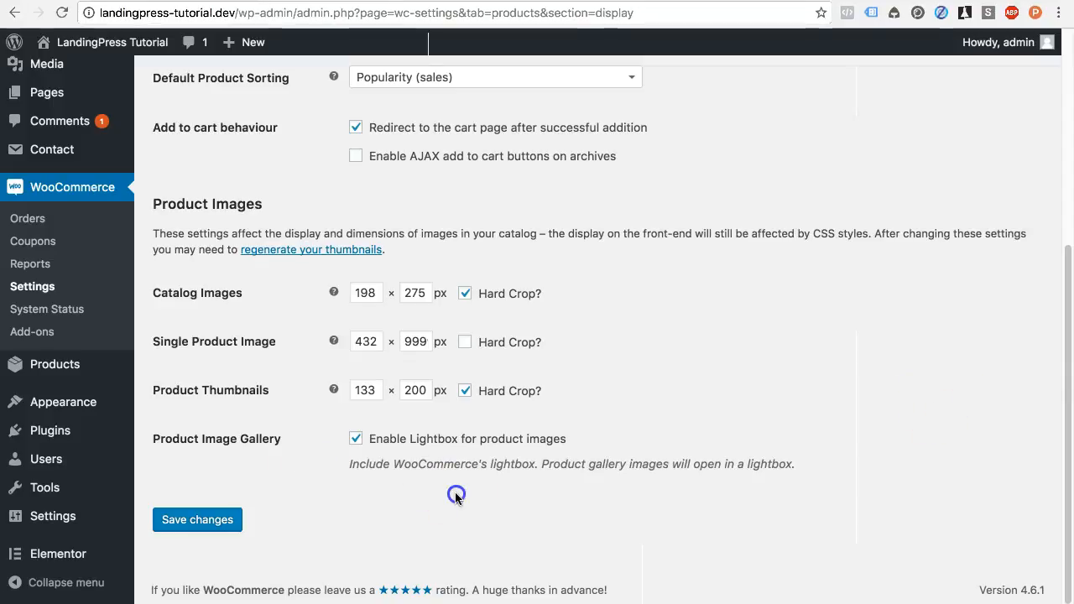
Step: Run Force Regenerate Thumbnails on all images in the media library
mouse_move(100, 488)
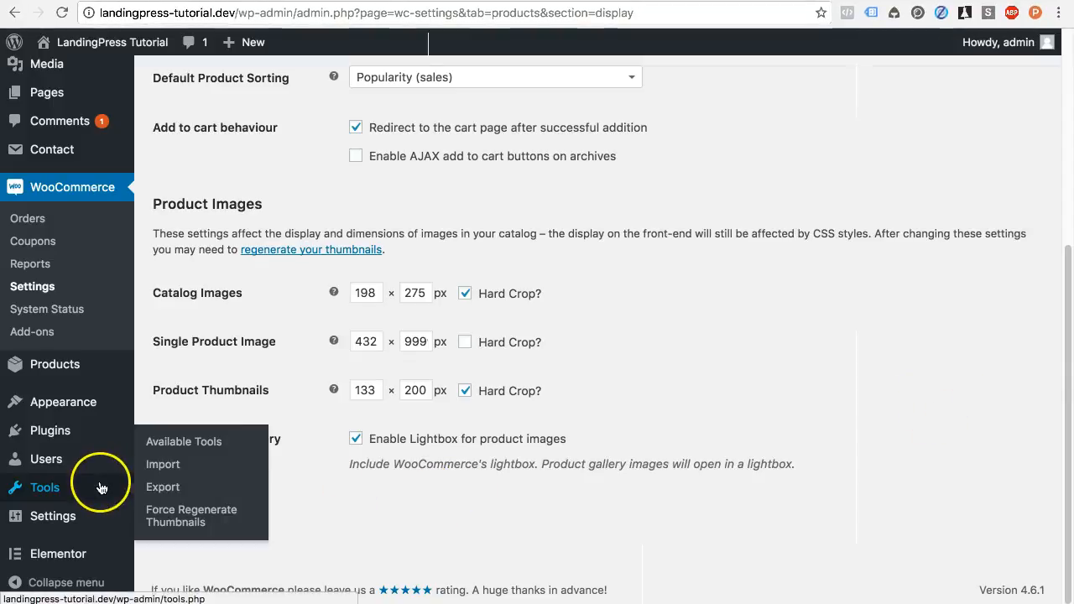
click(192, 526)
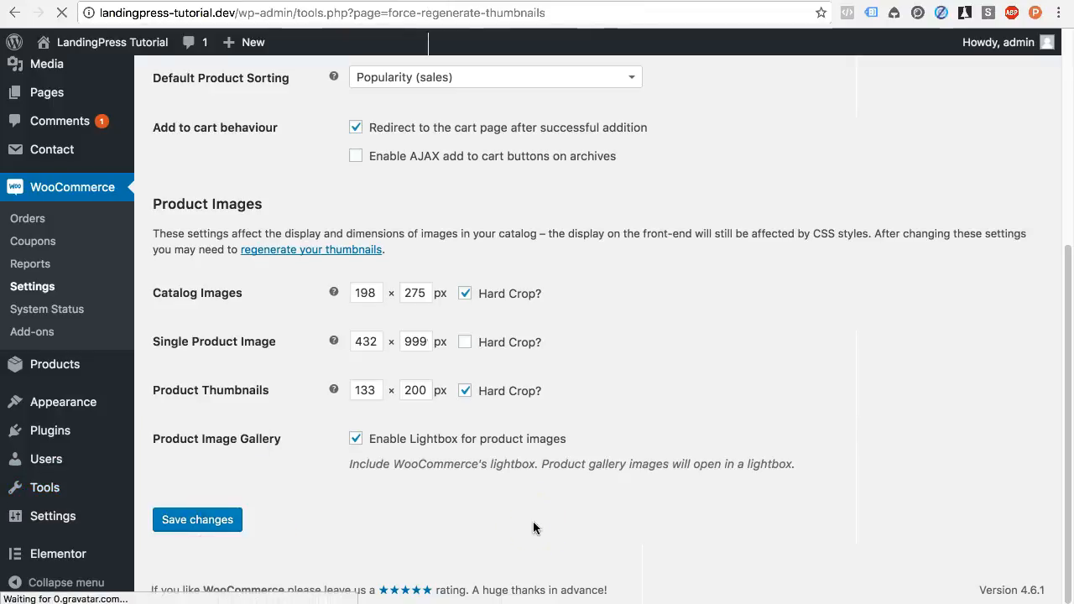
click(273, 186)
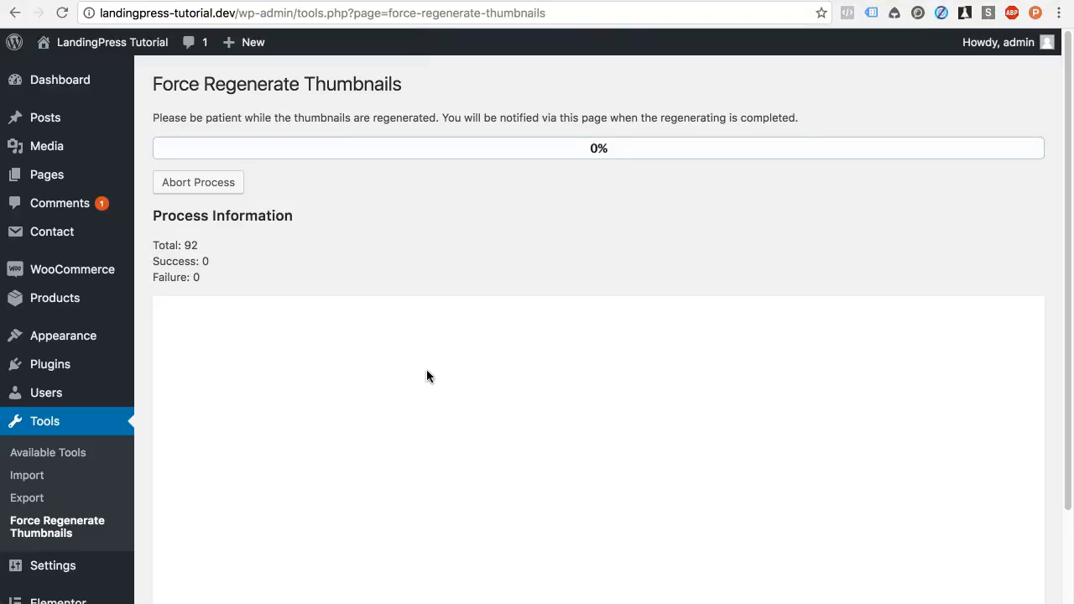
click(426, 361)
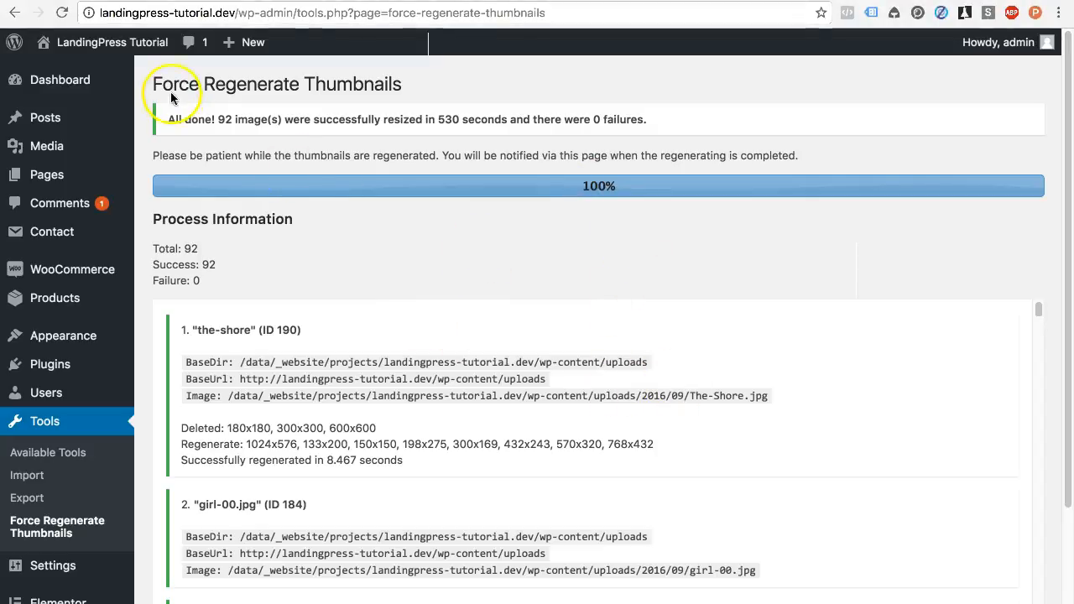
Step: Open the site in a separate tab and examine the product images on its reloaded shop page
mouse_move(162, 50)
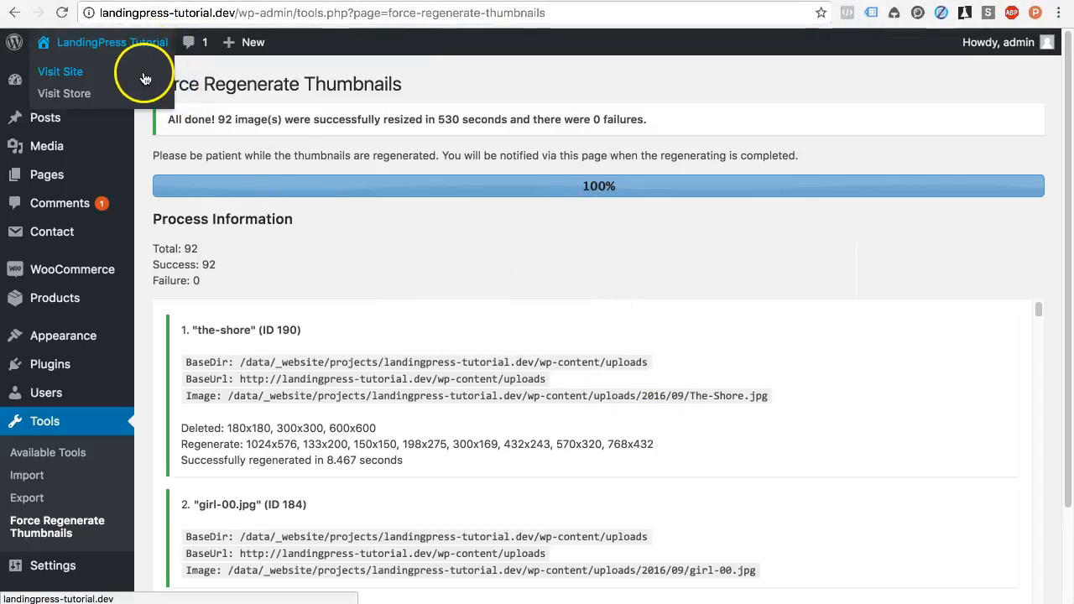
right_click(151, 75)
click(177, 79)
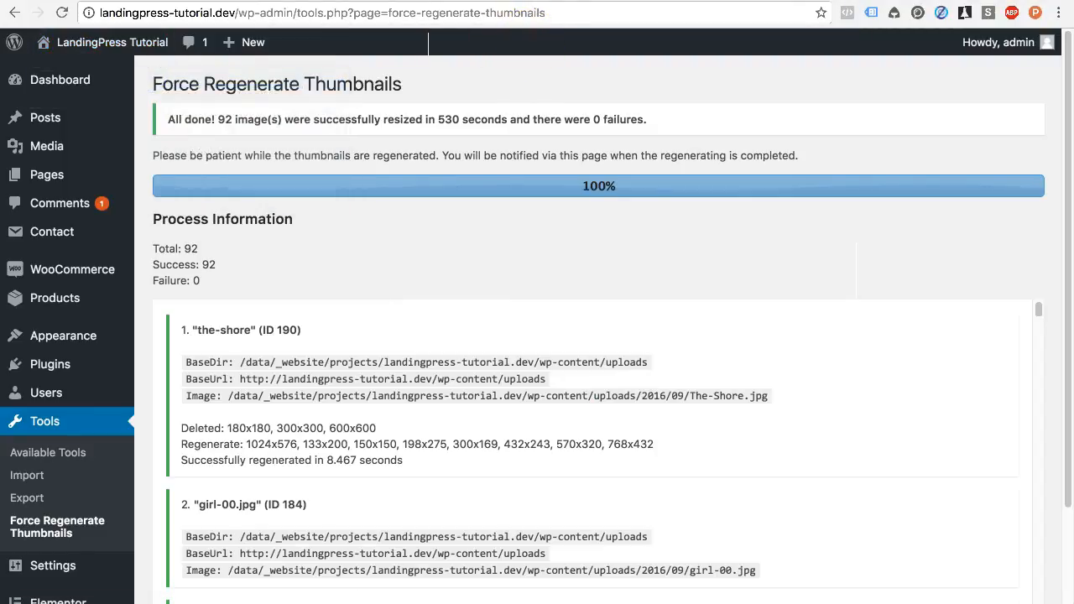
key(ctrl+Tab)
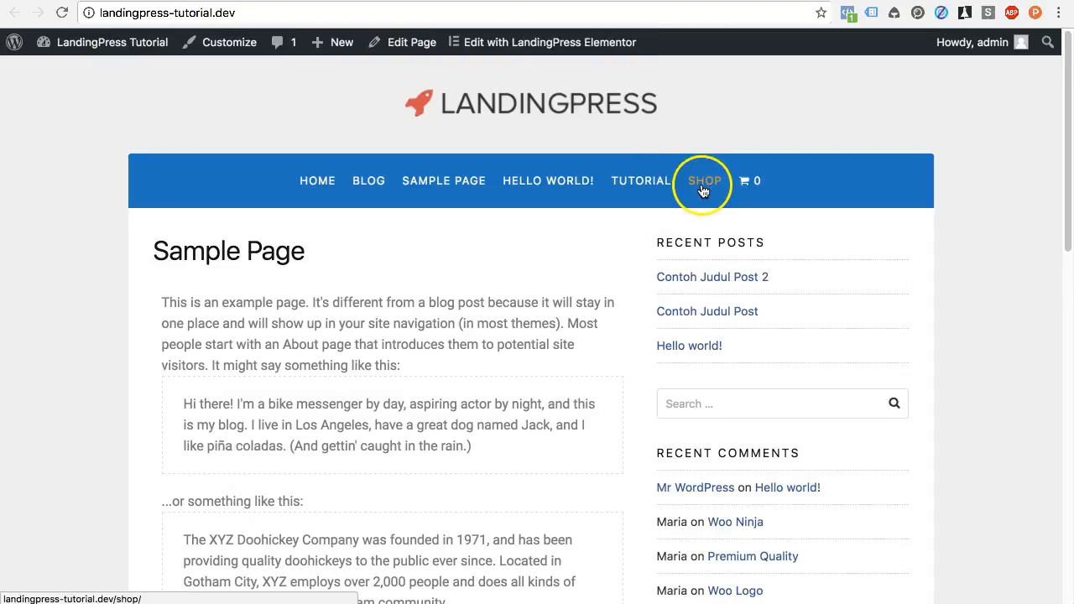
click(703, 184)
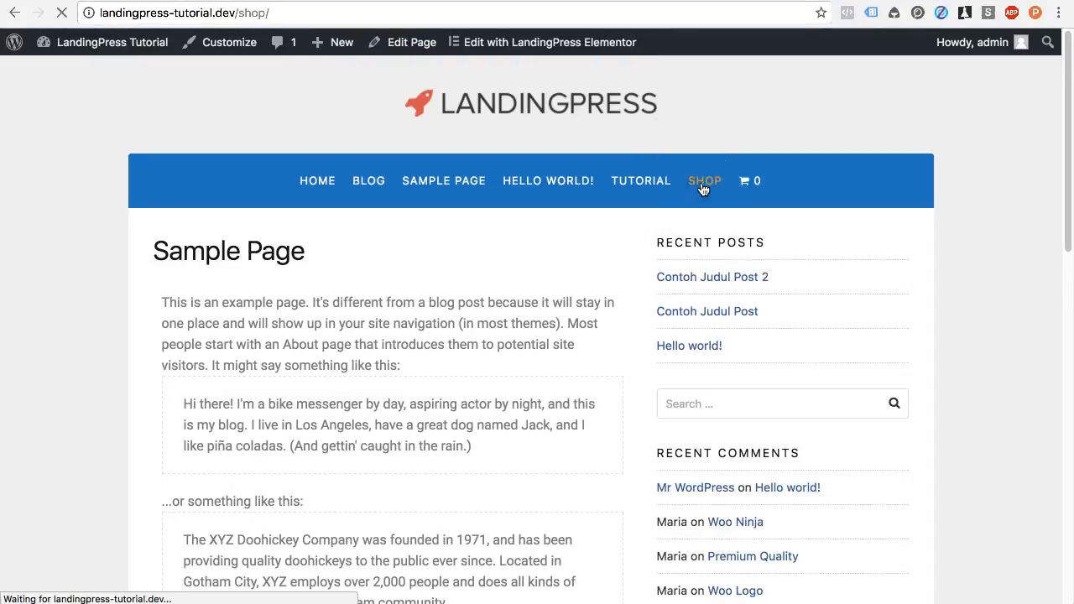
scroll(987, 308, down, 8)
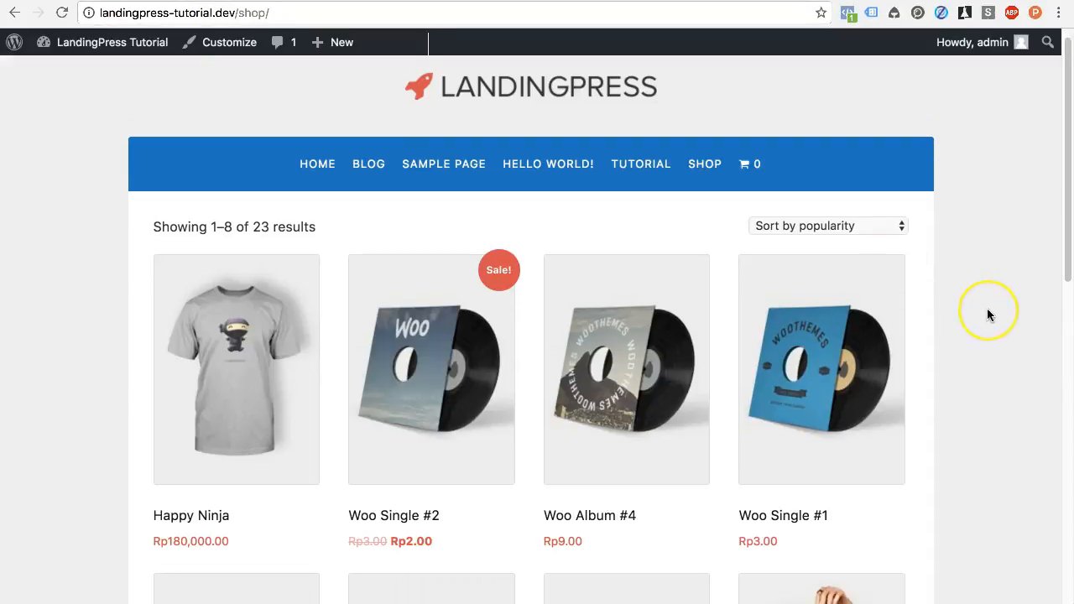
scroll(987, 315, up, 5)
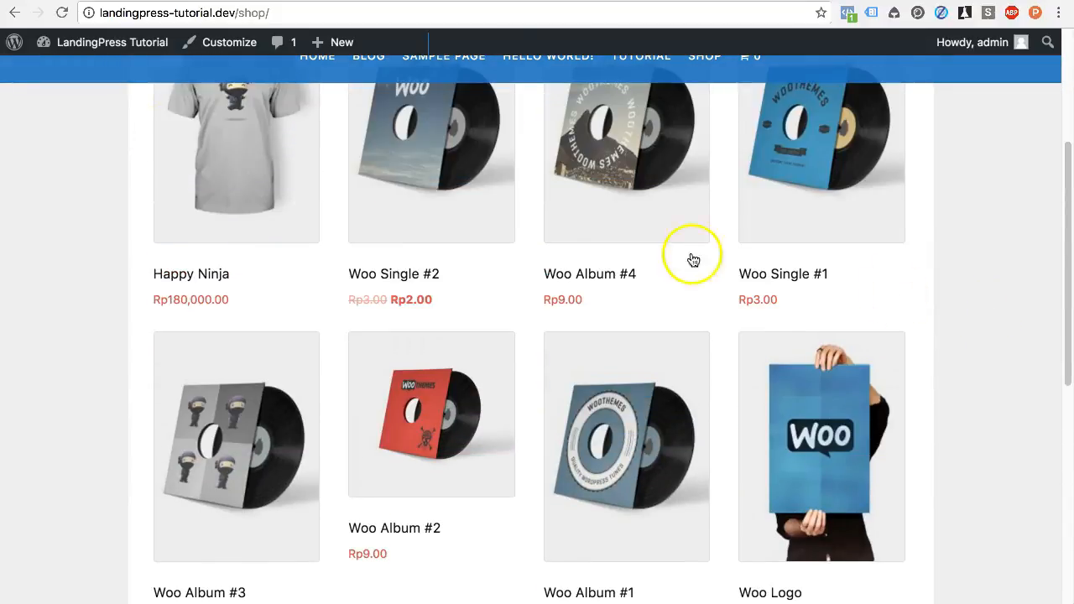
click(61, 13)
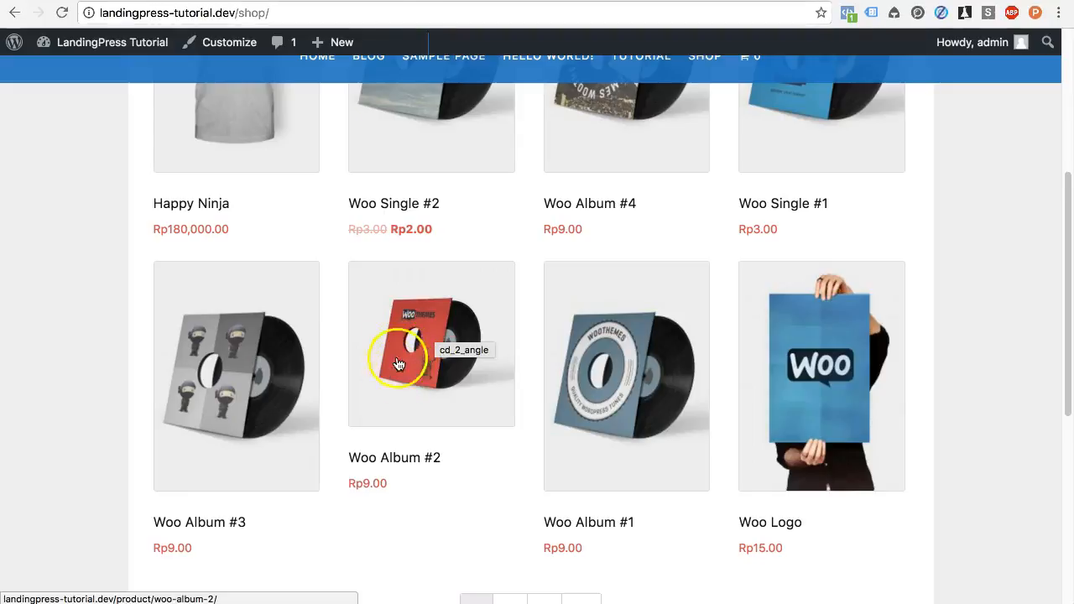
Step: Search the WordPress media library for the Woo Album #2 product image, cd_2_angle
click(411, 2)
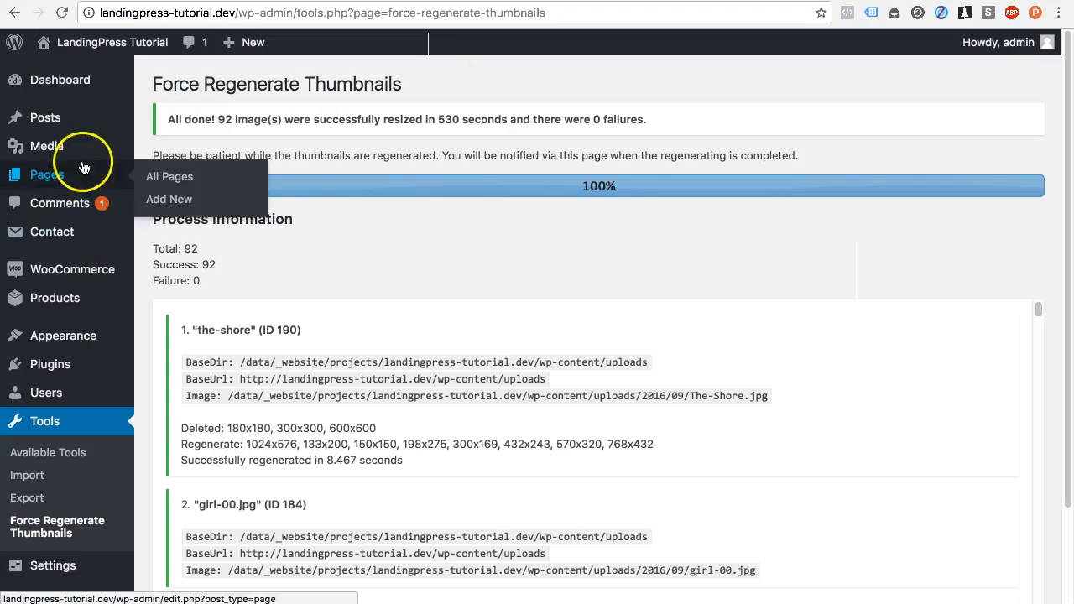
click(156, 146)
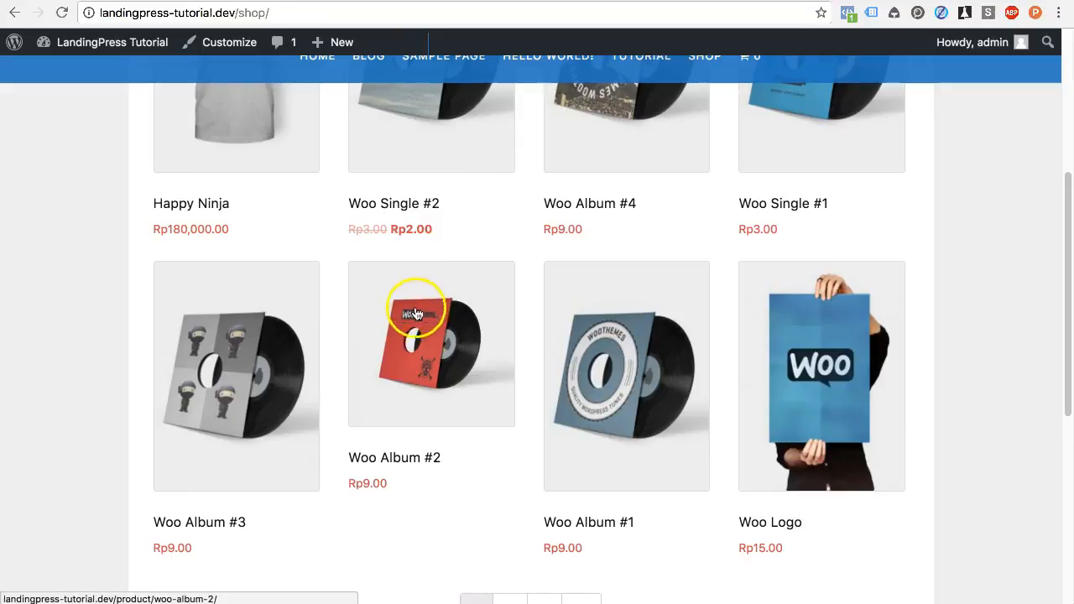
click(395, 550)
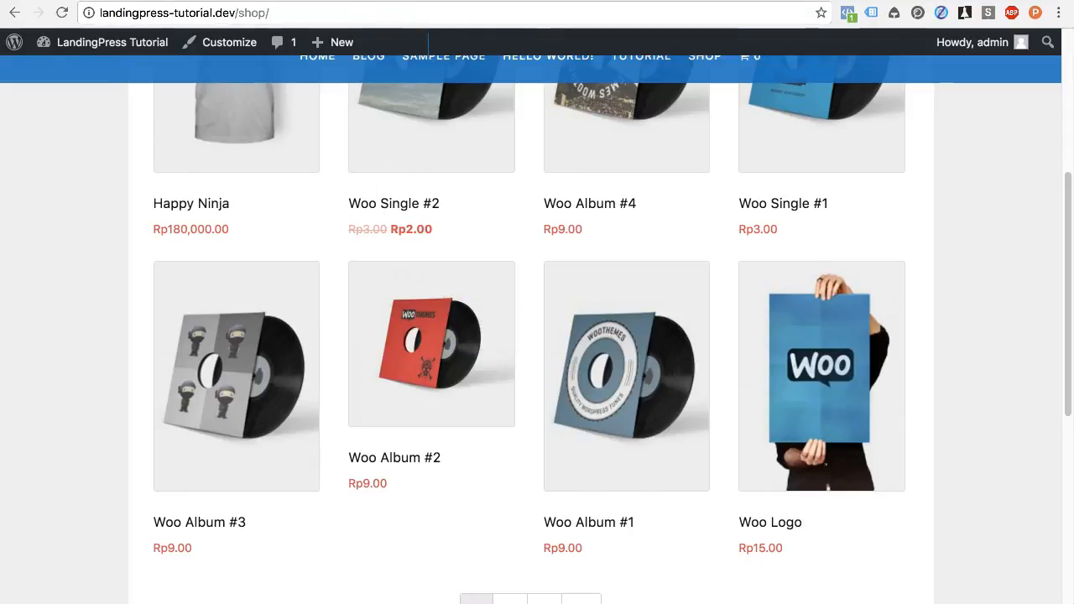
click(829, 135)
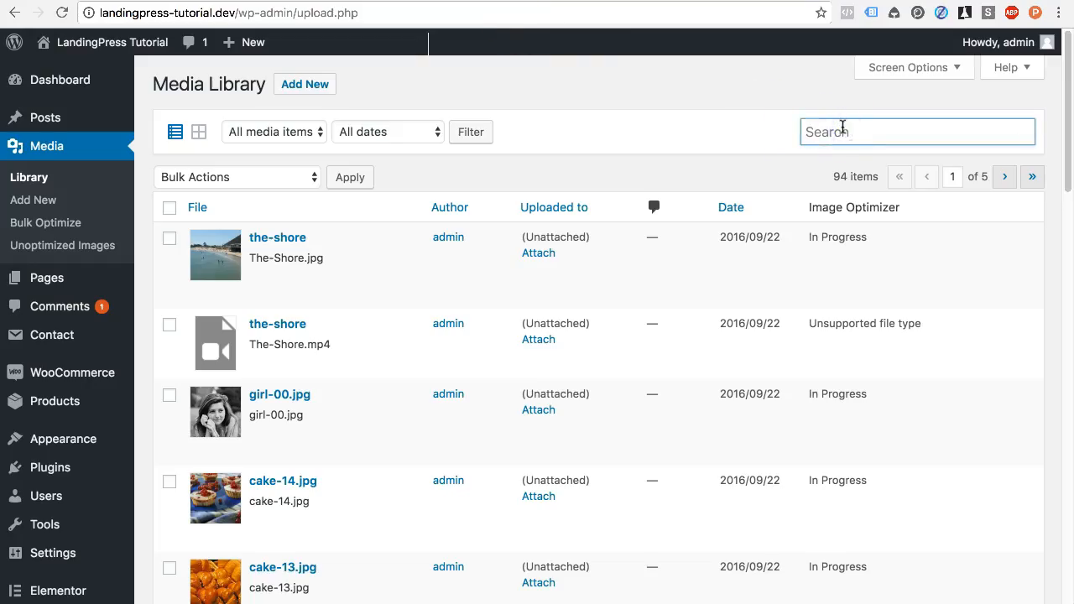
text(cd_2_angle)
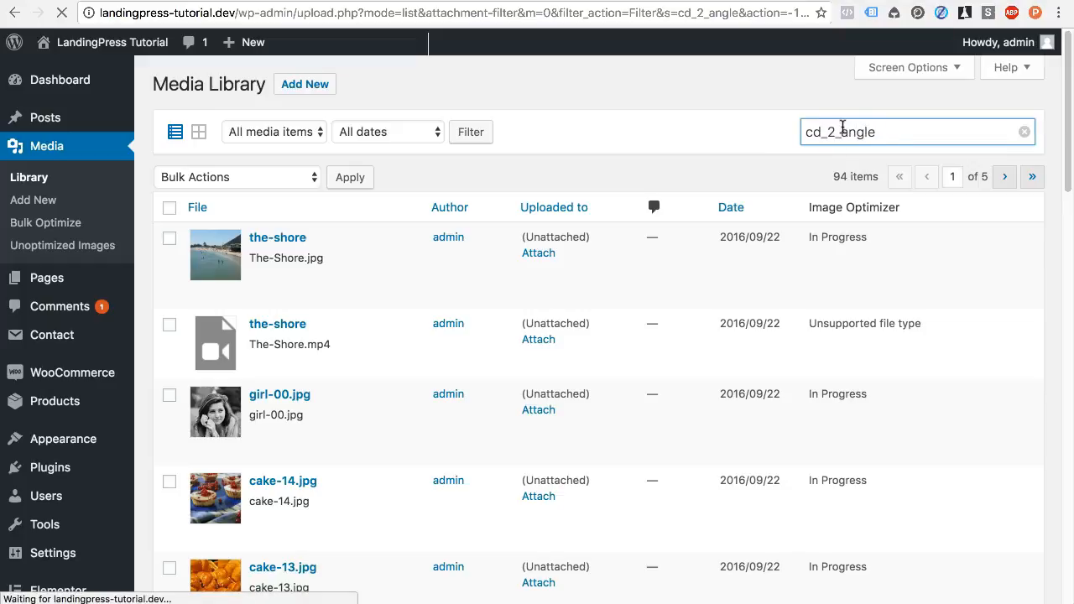
Step: Force regenerate the thumbnails for the single image cd_2_angle
mouse_move(365, 233)
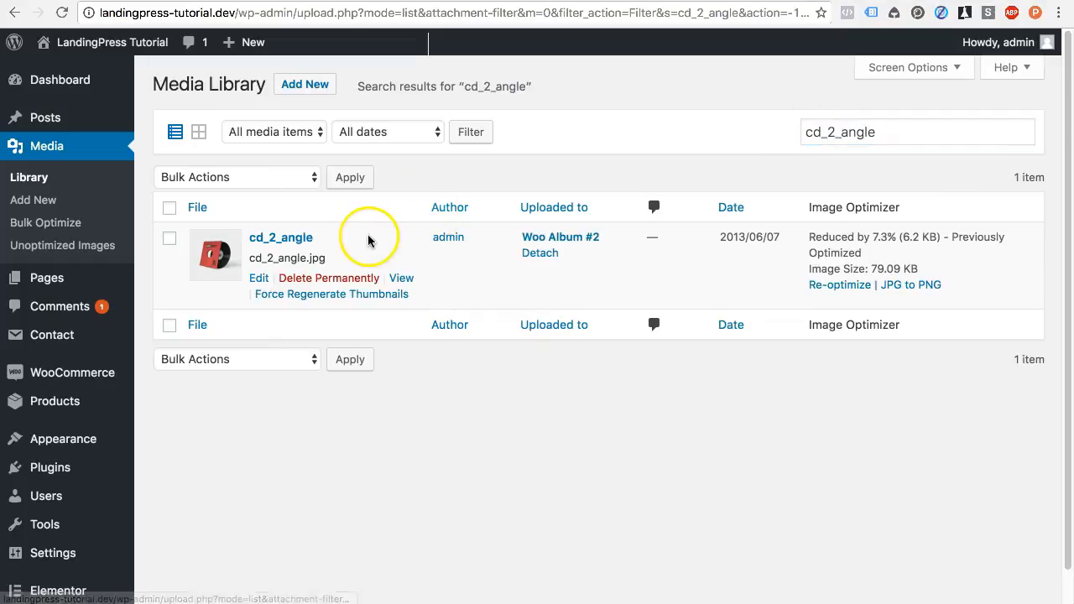
click(310, 240)
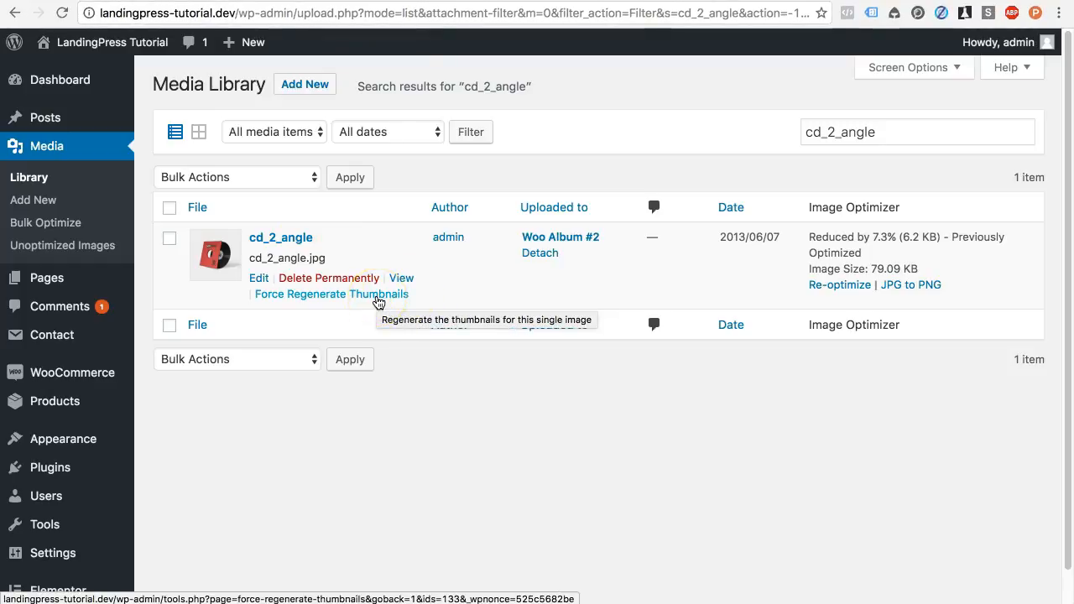
click(378, 302)
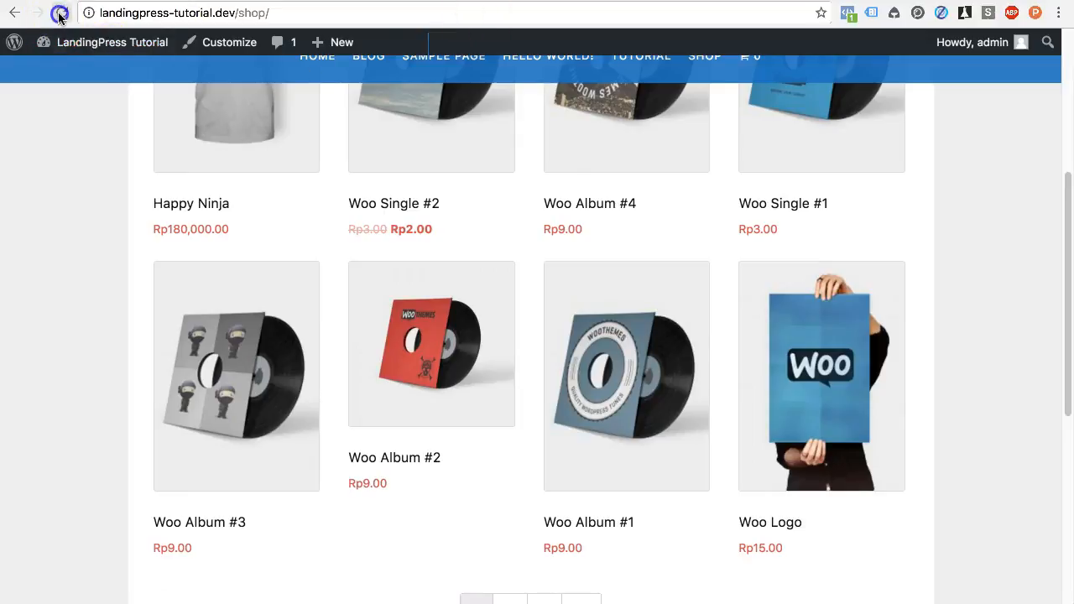
Step: Reload the shop page and compare the Woo Album #2 image with the other product images
click(59, 16)
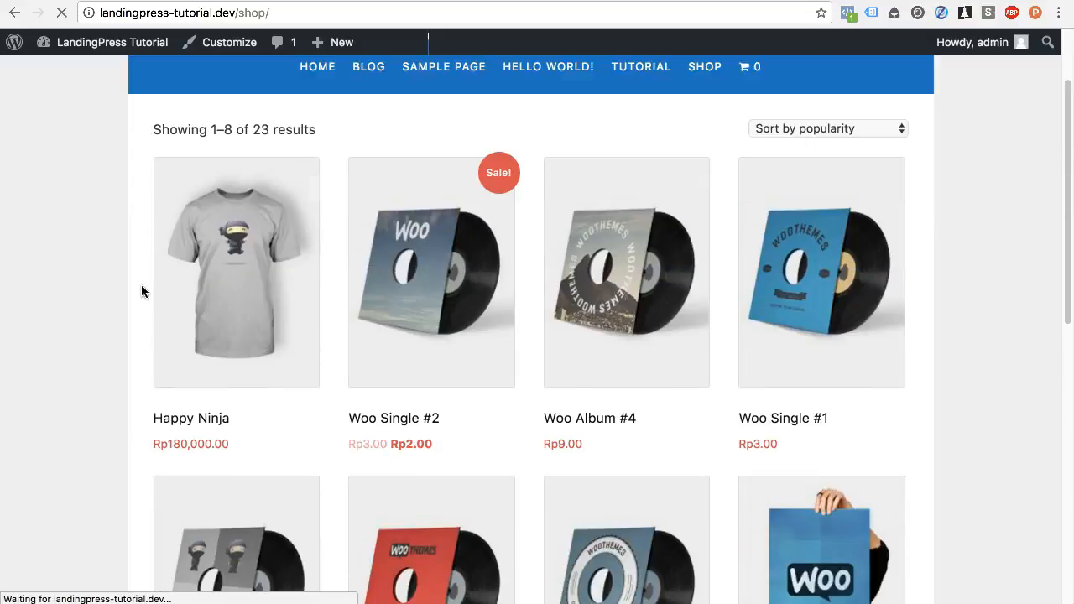
scroll(141, 292, down, 5)
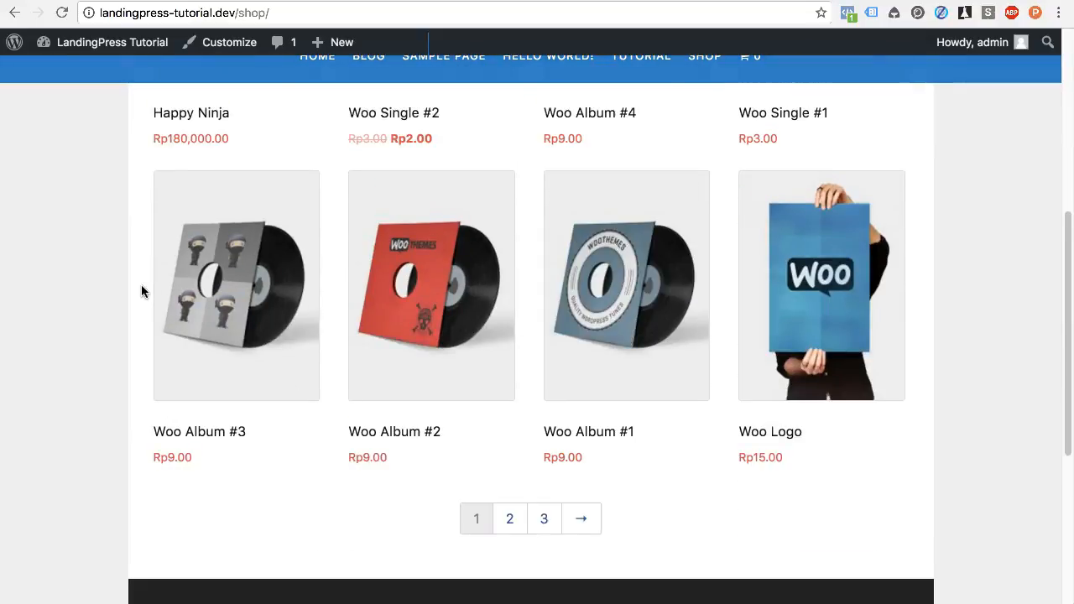
scroll(141, 291, up, 3)
scroll(141, 292, up, 4)
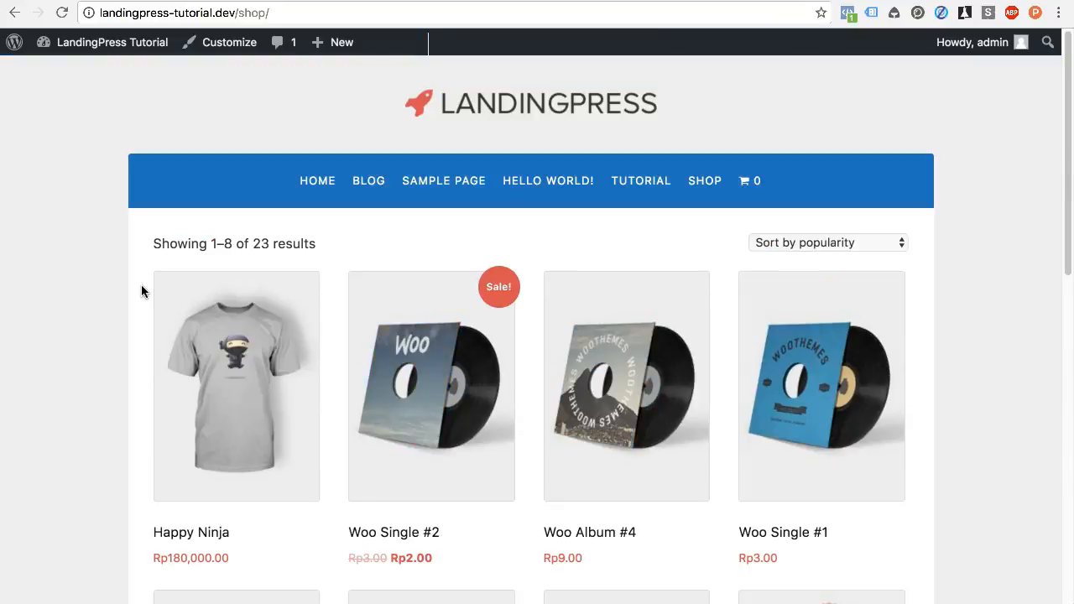
click(285, 373)
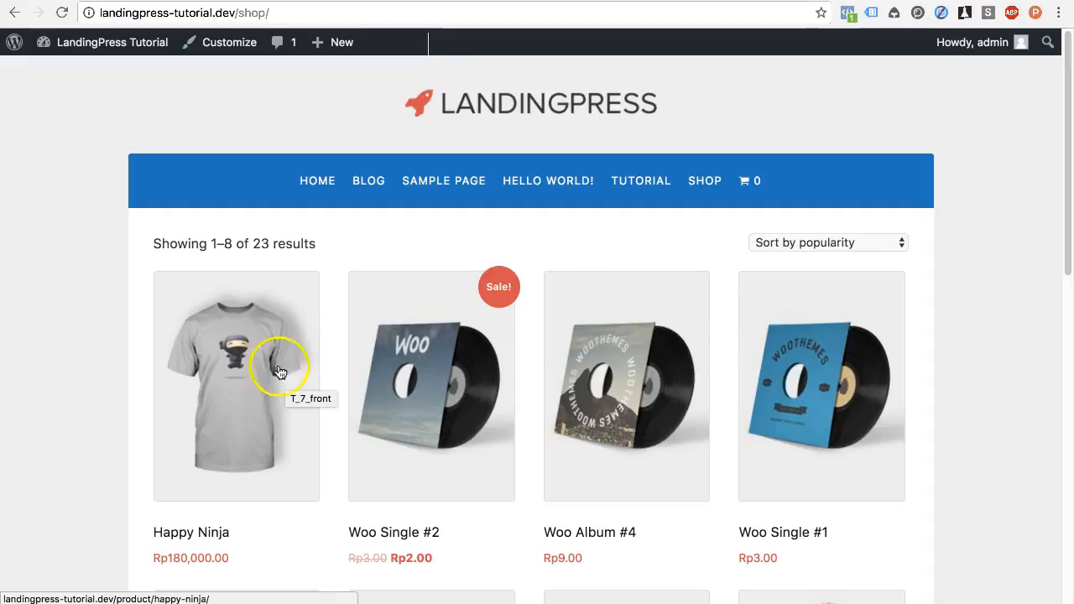